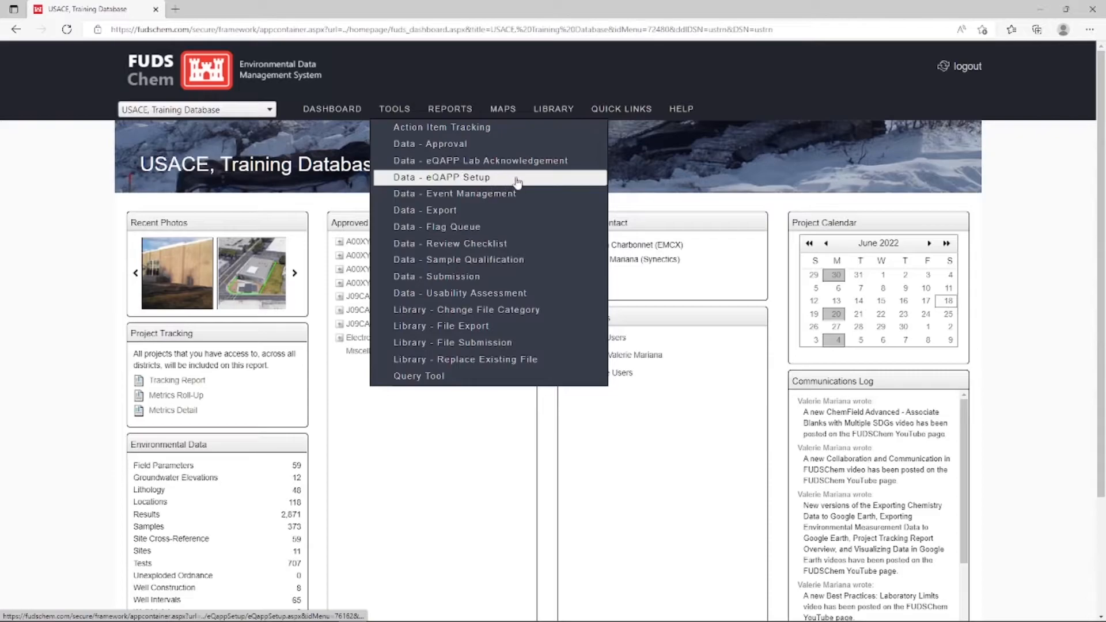
# Open Copy QAPP in the Data - eQAPP Setup tool and choose QSM 5.4 as the source project to list its test methods.
pyautogui.click(517, 180)
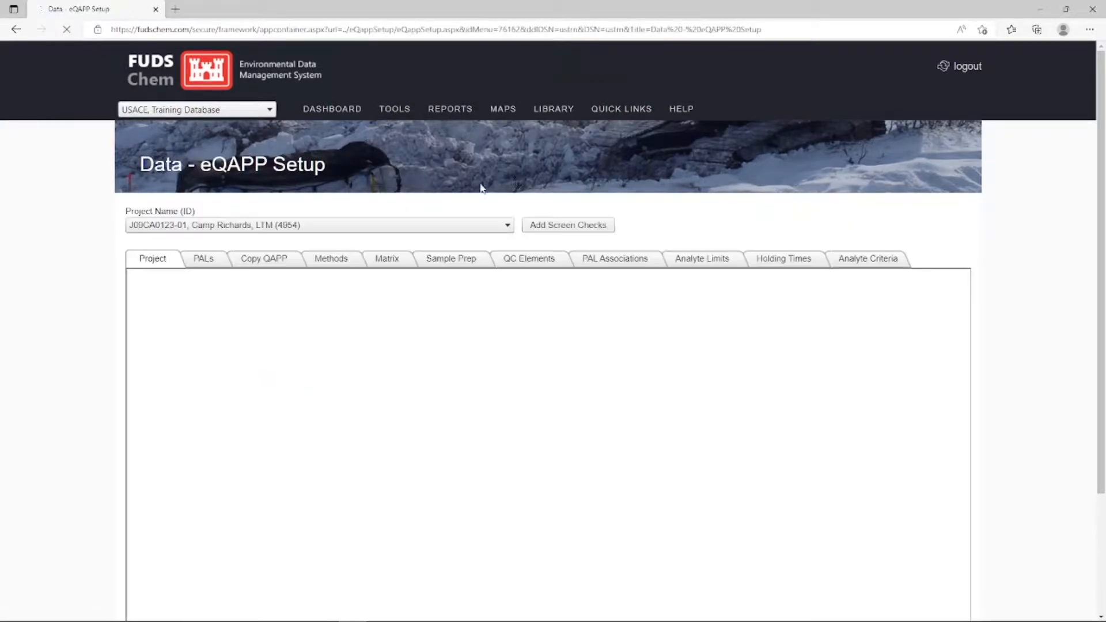
pyautogui.click(283, 263)
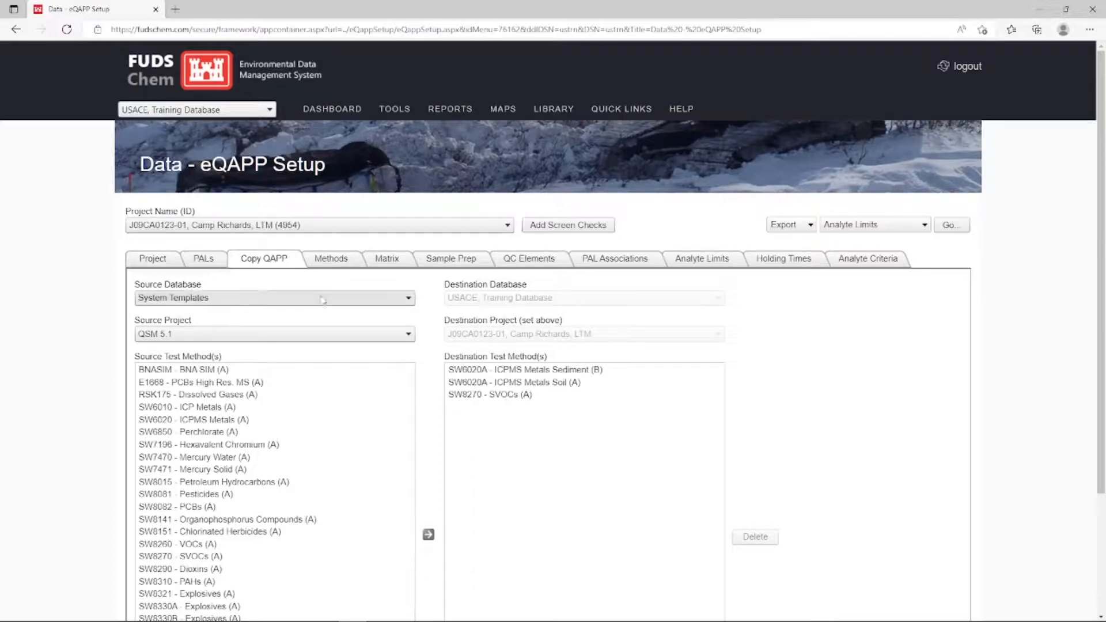
pyautogui.scroll(-1, 348, 355)
pyautogui.scroll(-2, 349, 358)
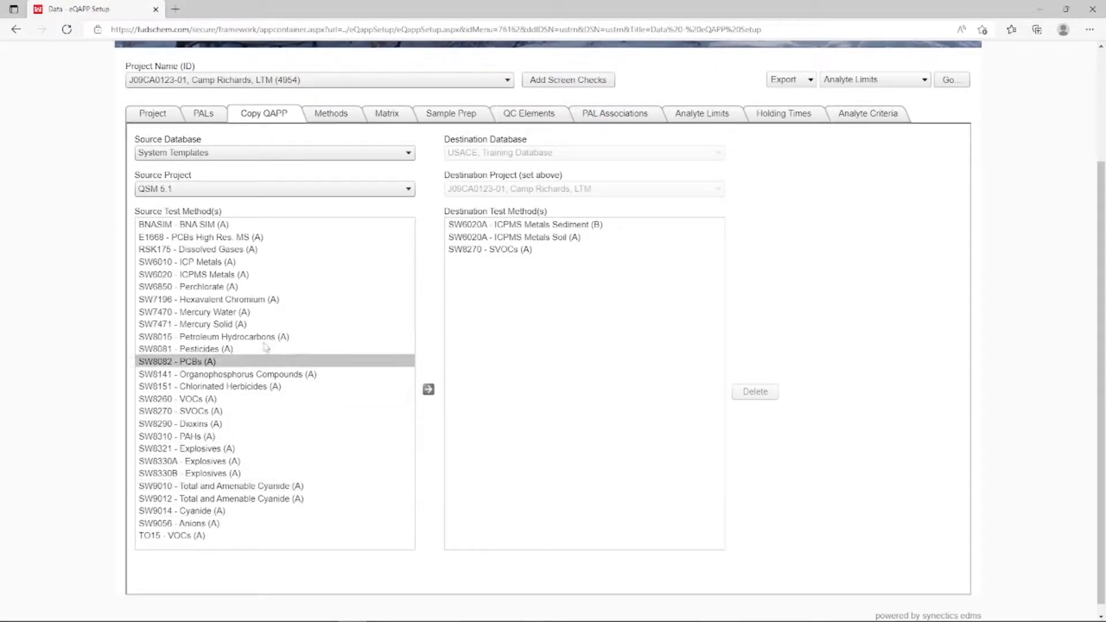
pyautogui.click(271, 189)
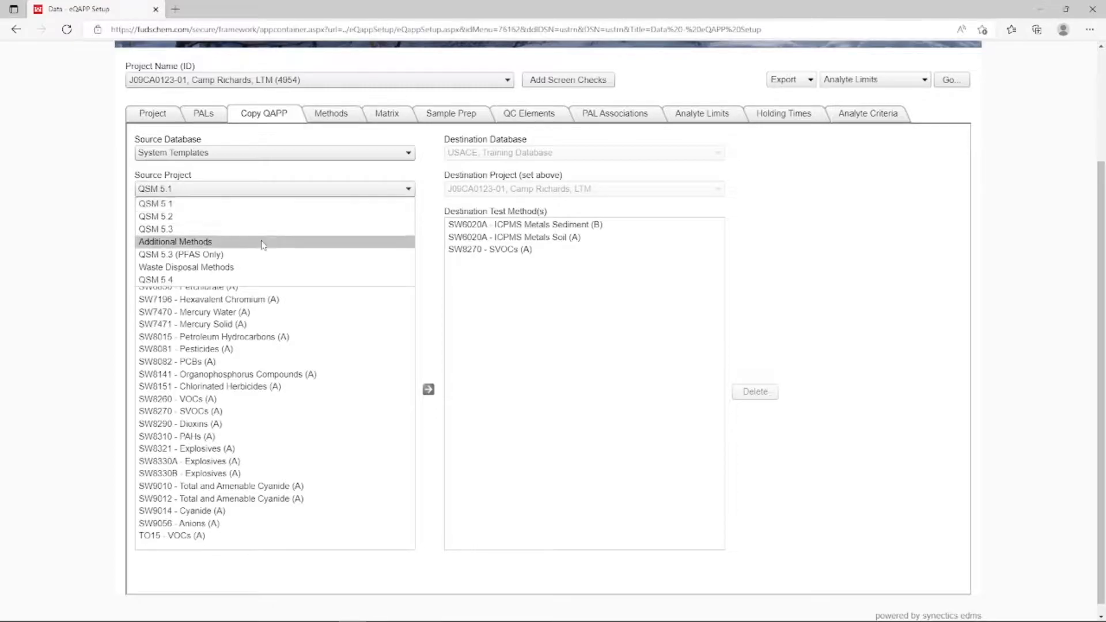
pyautogui.click(253, 279)
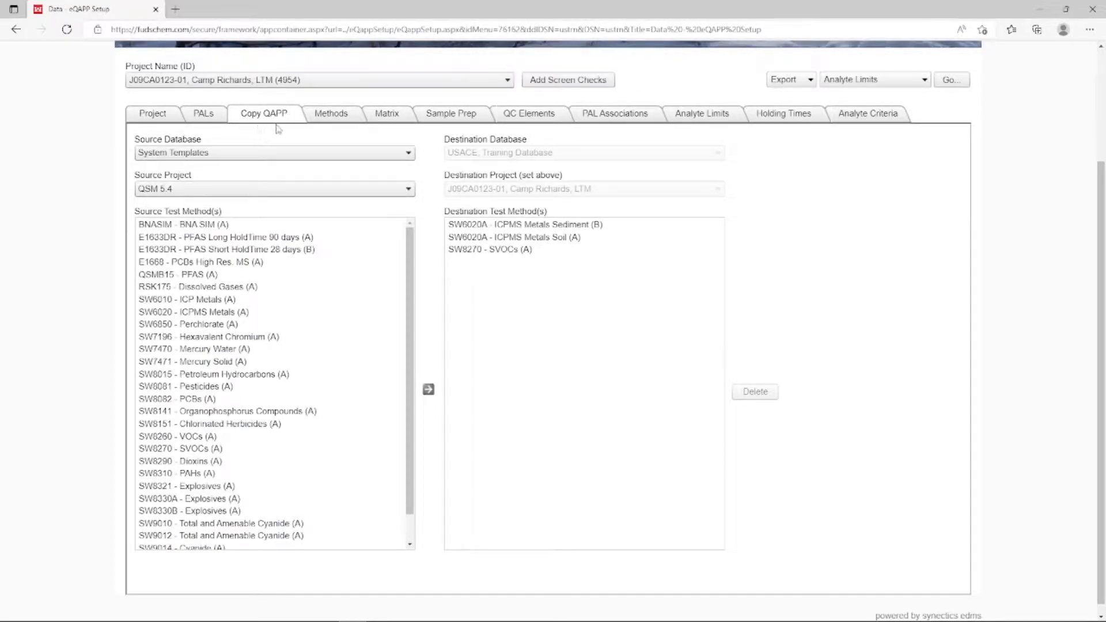
pyautogui.scroll(-1, 274, 425)
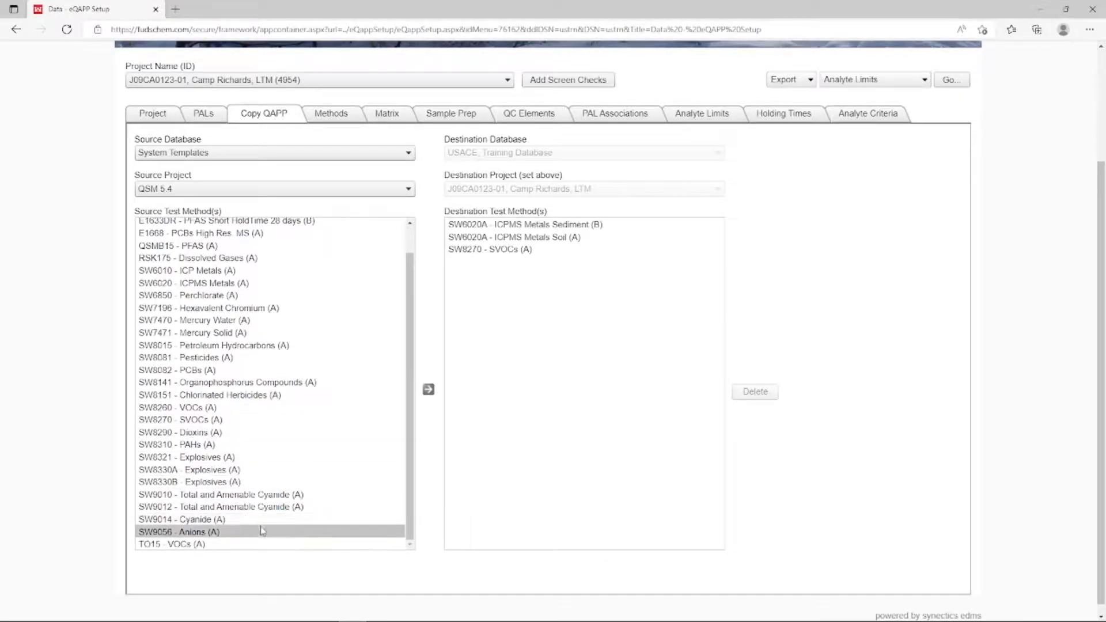
# Check the test methods in the Additional Methods source project and return the source project to QSM 5.4.
pyautogui.click(275, 189)
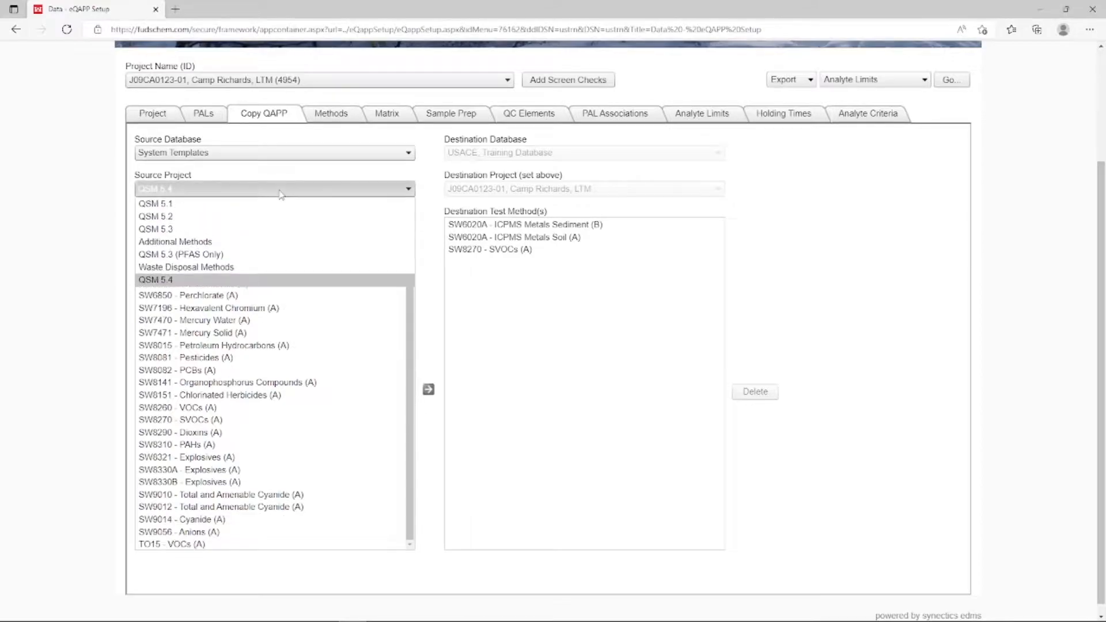
pyautogui.click(269, 241)
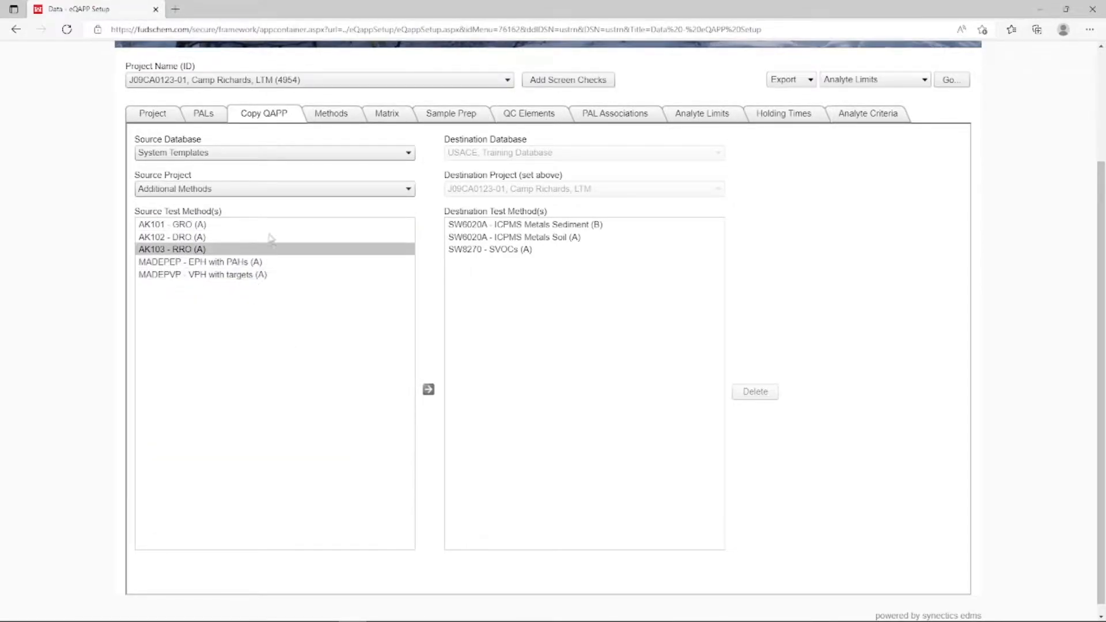
pyautogui.click(293, 191)
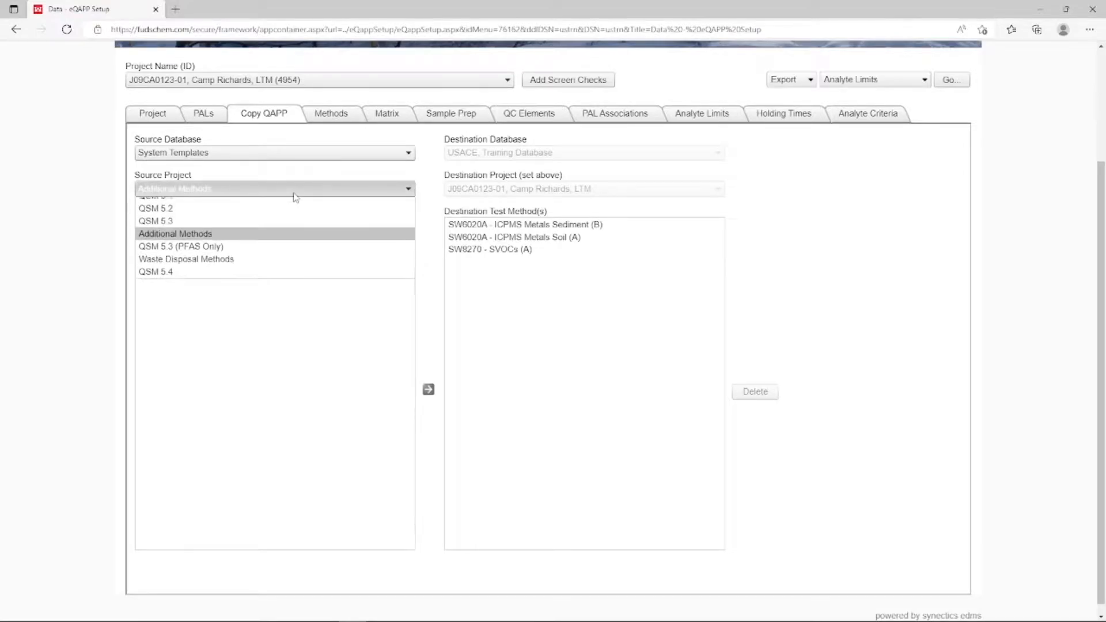
pyautogui.click(252, 280)
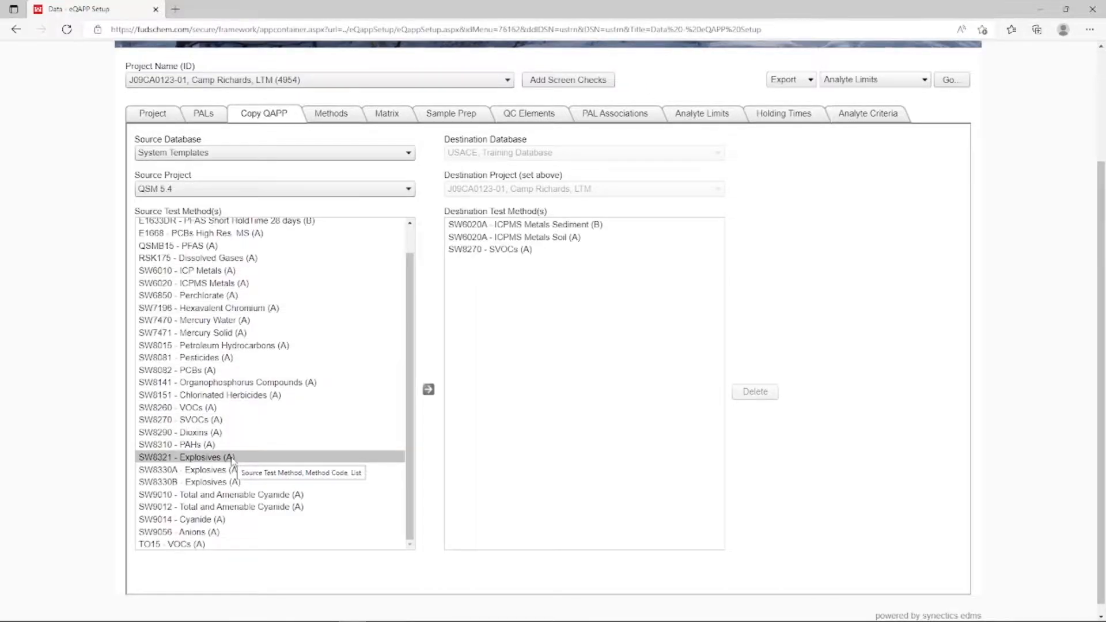
# Copy the SW9014 - Cyanide (A) test method from QSM 5.4 to the Camp Richards, LTM destination project.
pyautogui.click(224, 522)
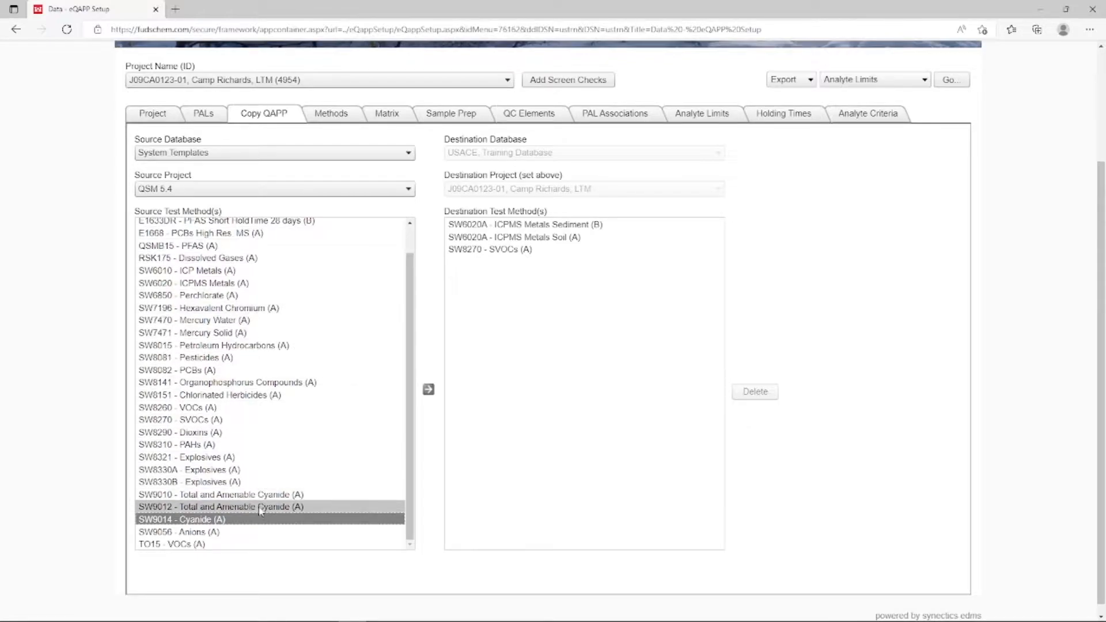
pyautogui.click(428, 390)
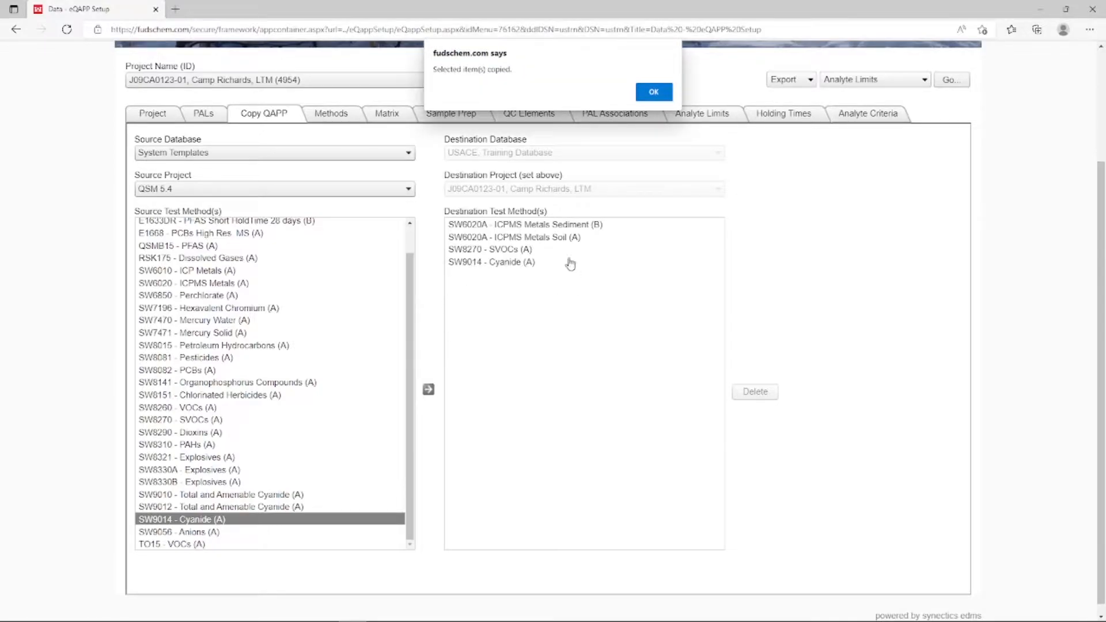
pyautogui.click(646, 94)
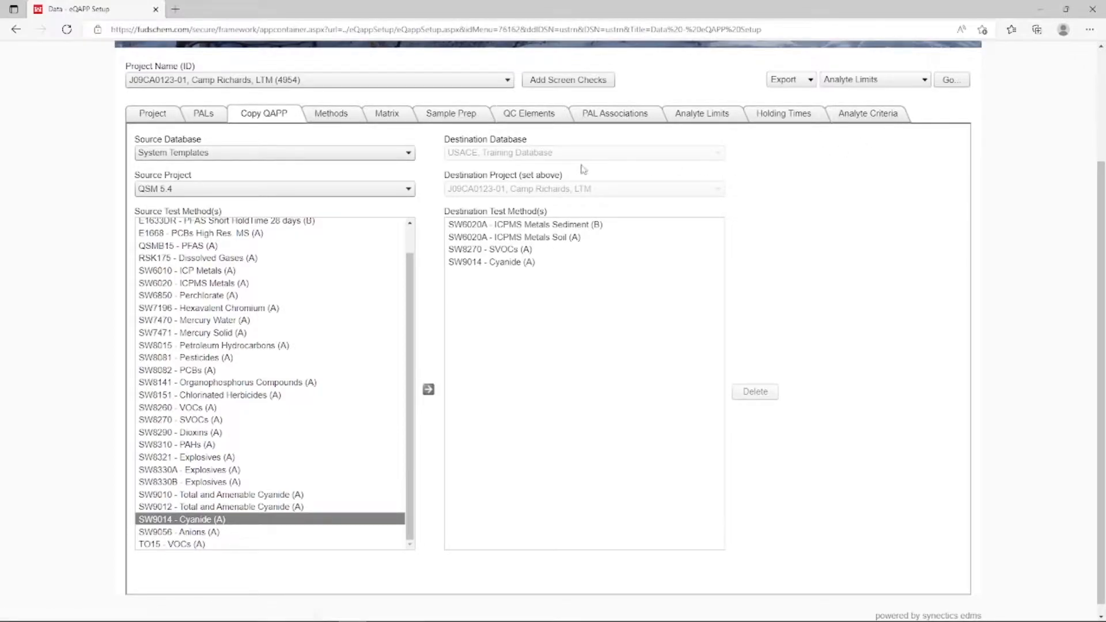
# Change the analysis method of the copied SW9014 cyanide row to SW9060A in the project's methods list.
pyautogui.click(330, 124)
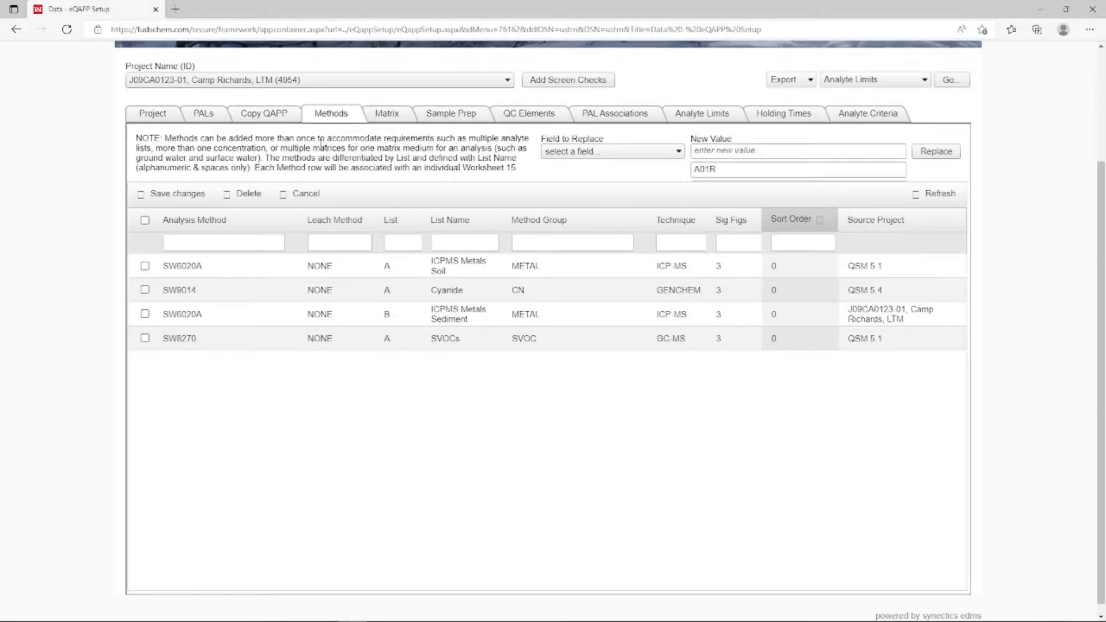
pyautogui.click(197, 290)
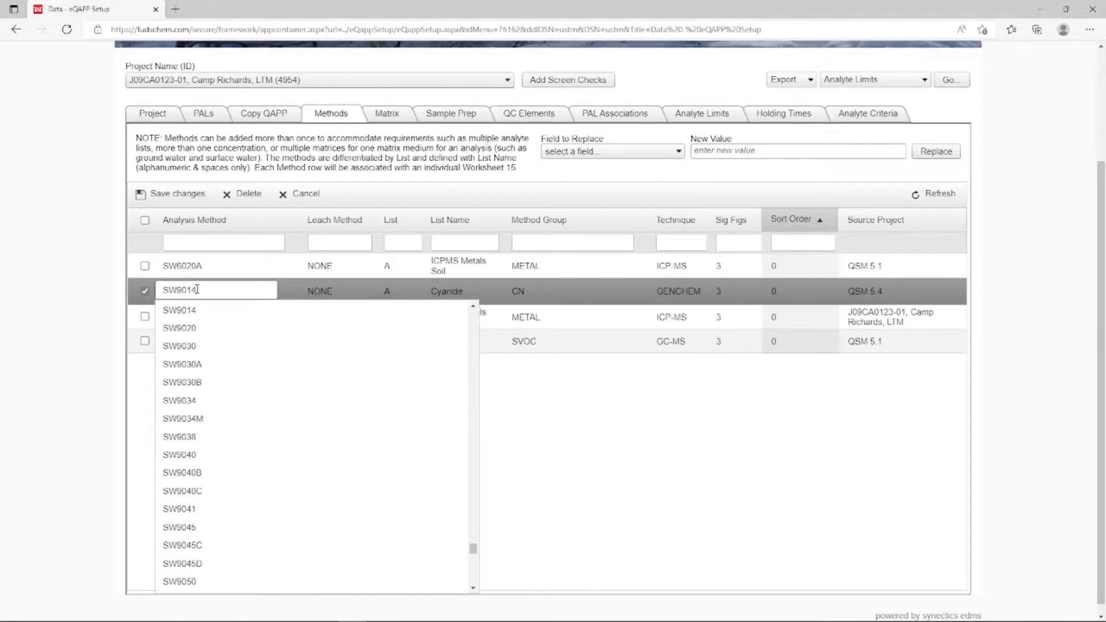
pyautogui.press('BackSpace')
pyautogui.press('BackSpace')
pyautogui.write('60')
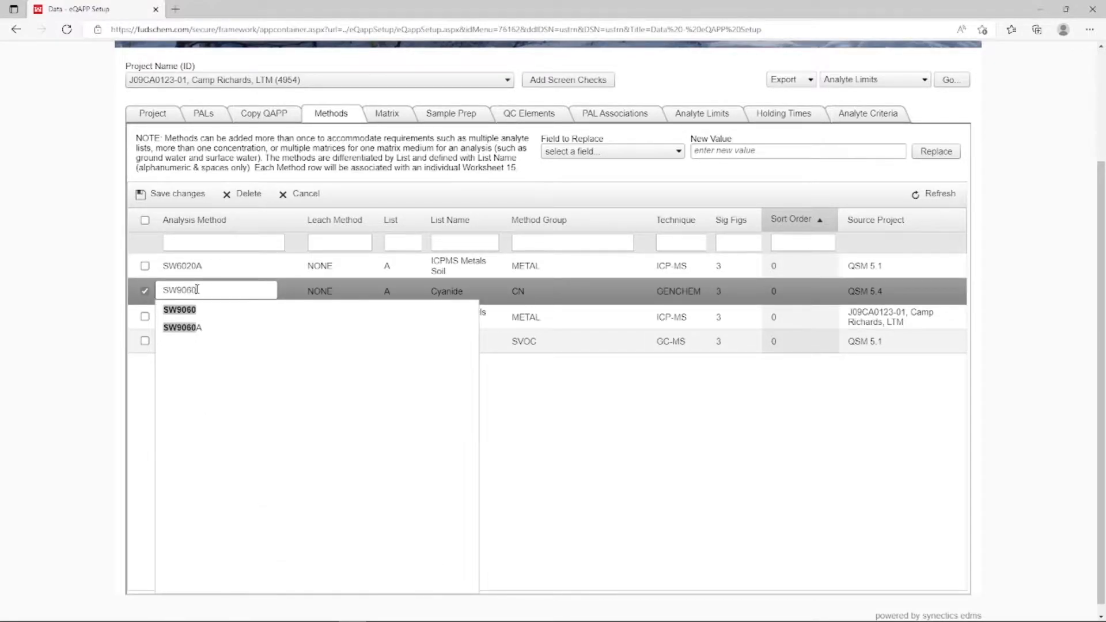
pyautogui.click(205, 330)
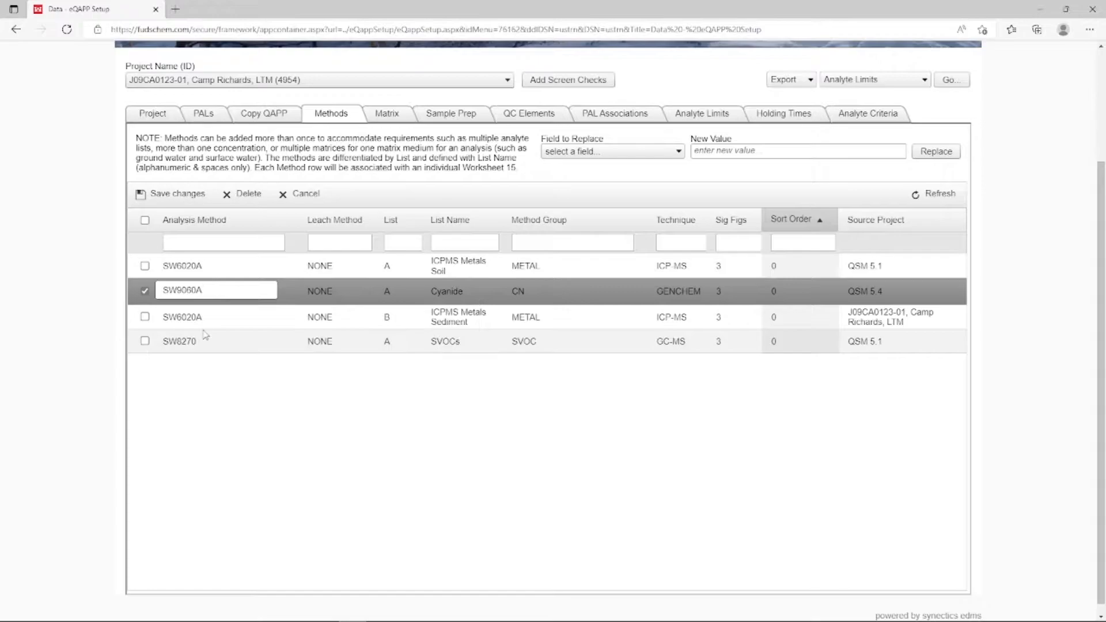
# Rename the list name of the SW9060A method to TOC.
pyautogui.click(455, 291)
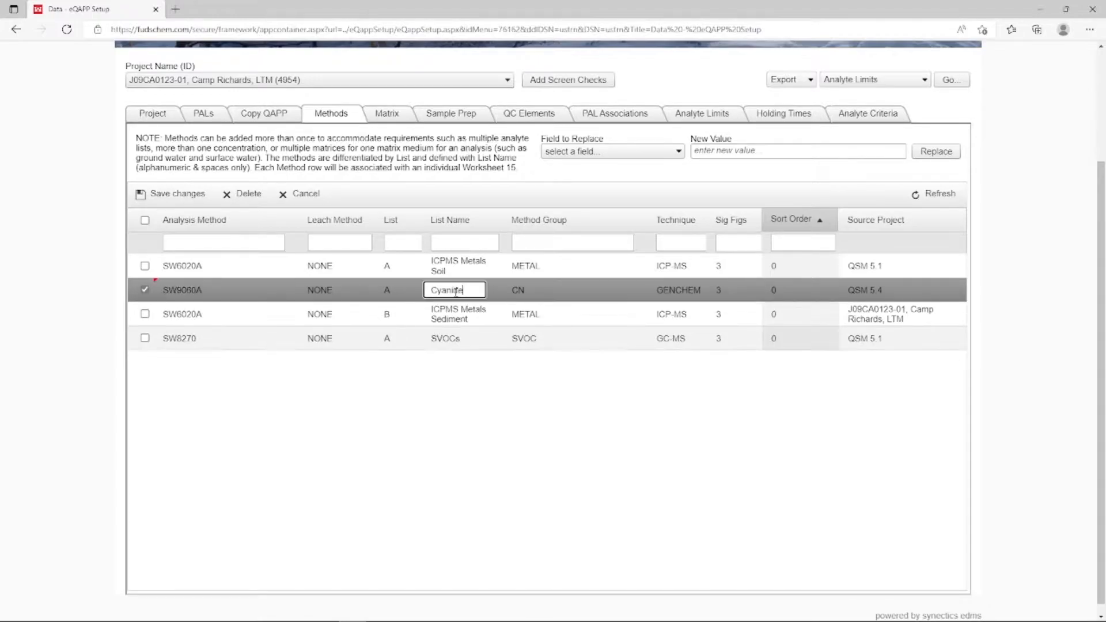
pyautogui.press('BackSpace')
pyautogui.press('BackSpace')
pyautogui.press('BackSpace')
pyautogui.press('BackSpace')
pyautogui.press('BackSpace')
pyautogui.press('BackSpace')
pyautogui.press('BackSpace')
pyautogui.write('TOC')
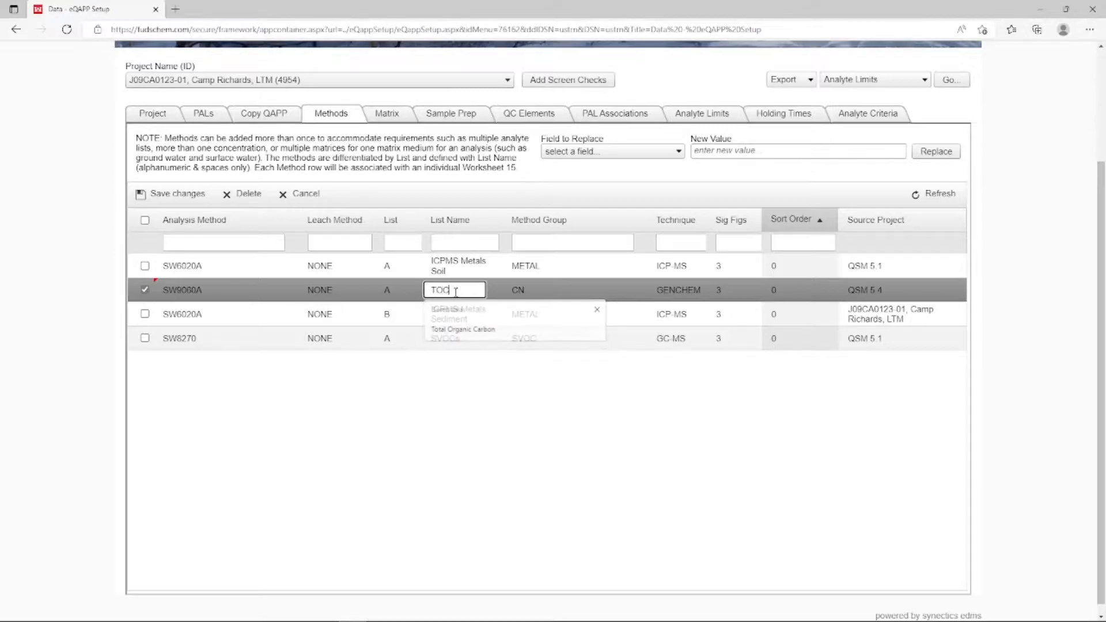
# Set the SW9060A method group to General Chemistry (GENCHEM) and save the method changes.
pyautogui.click(551, 289)
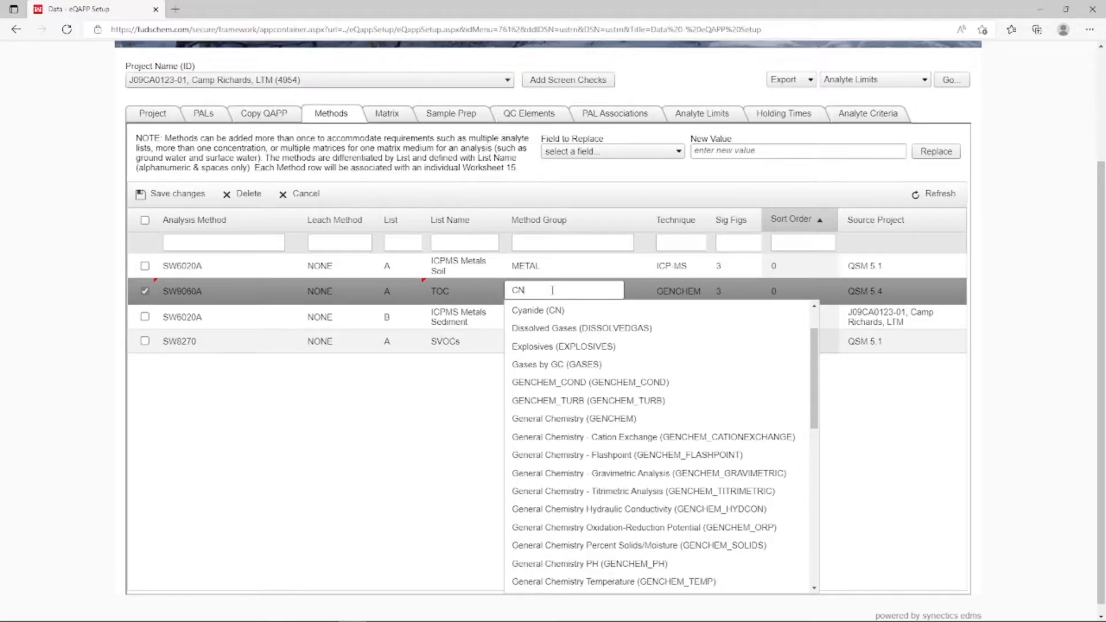
pyautogui.click(565, 423)
pyautogui.click(664, 393)
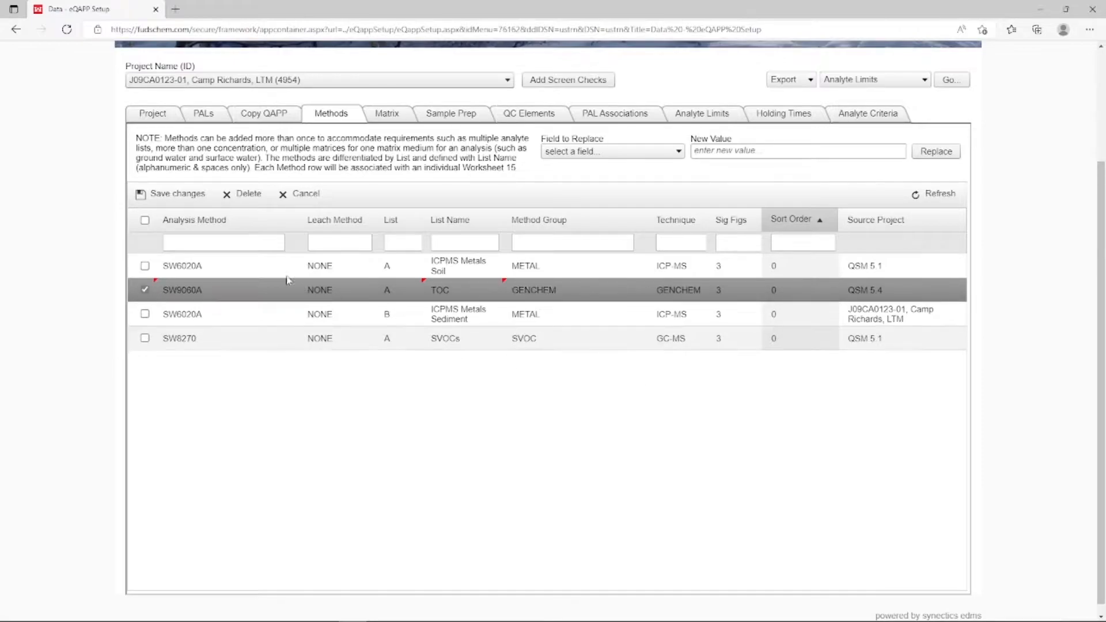
pyautogui.click(181, 198)
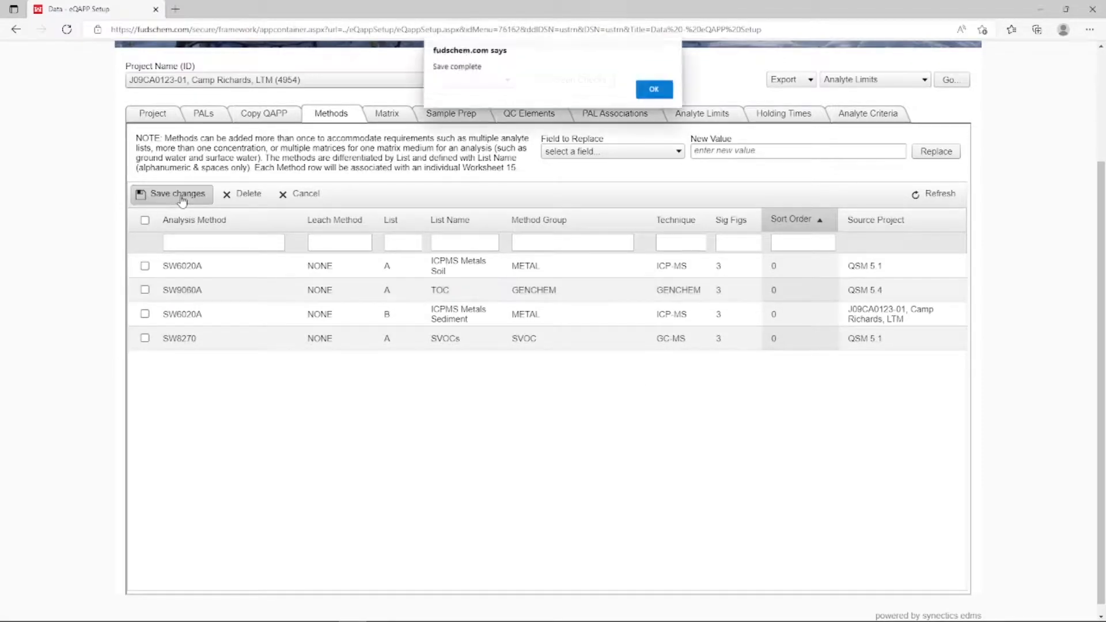
pyautogui.click(653, 91)
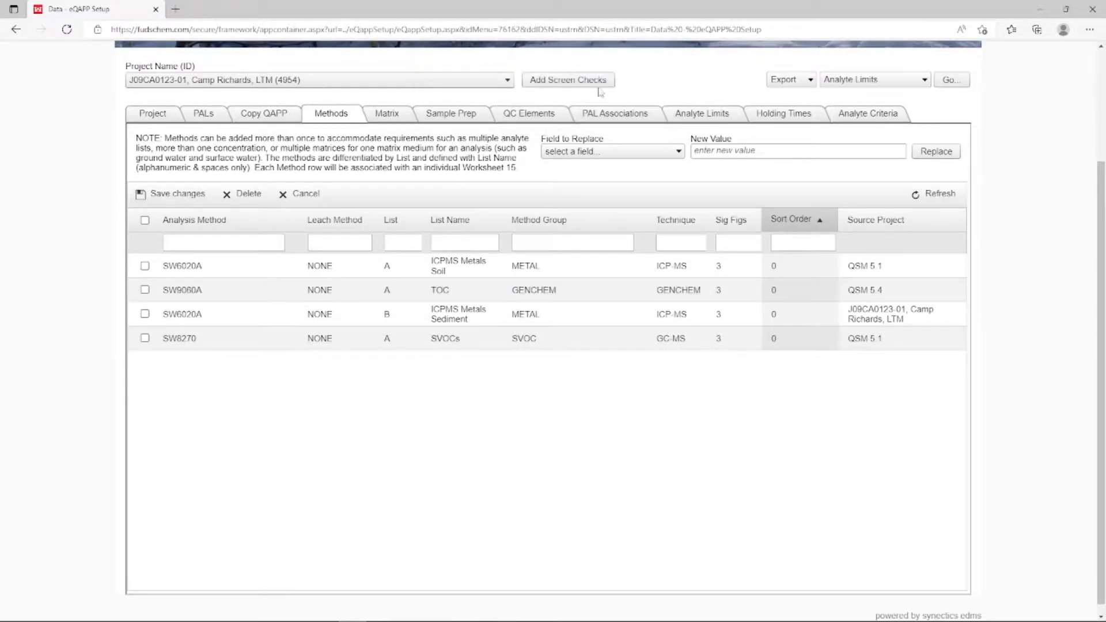
# Sort the matrix list by analysis method and delete the SW9060A row for matrix S.
pyautogui.click(395, 119)
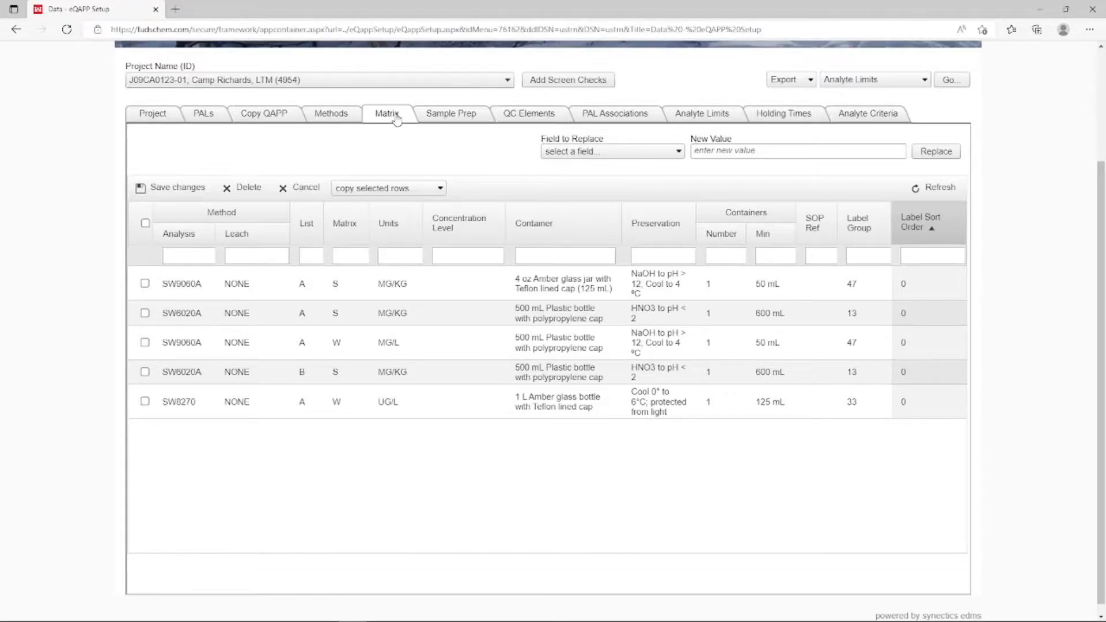
pyautogui.click(186, 239)
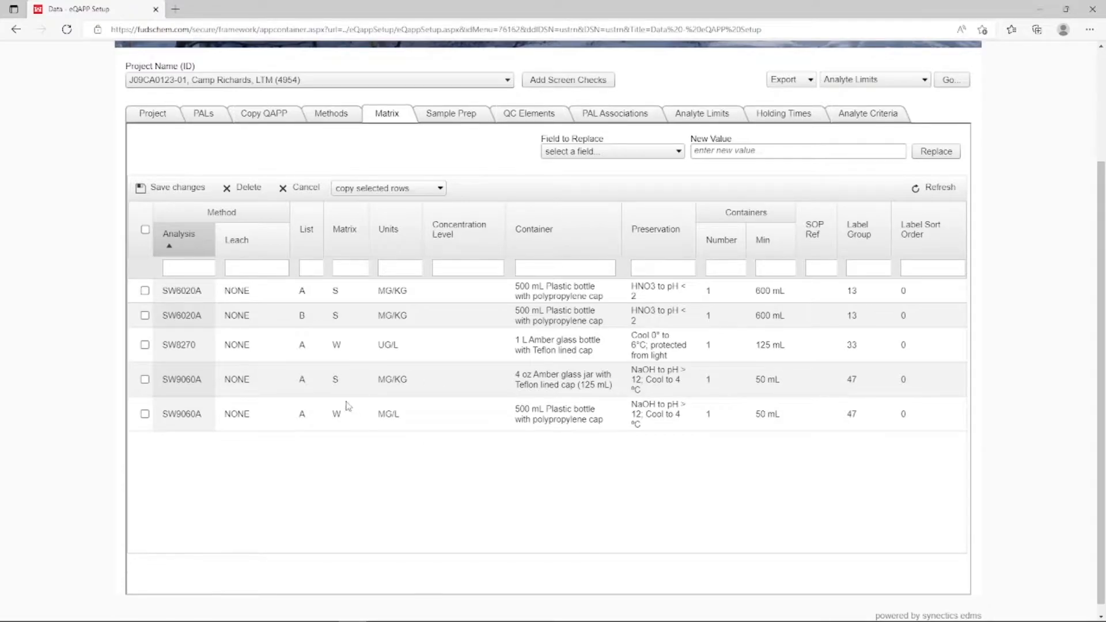
pyautogui.click(145, 379)
pyautogui.click(231, 192)
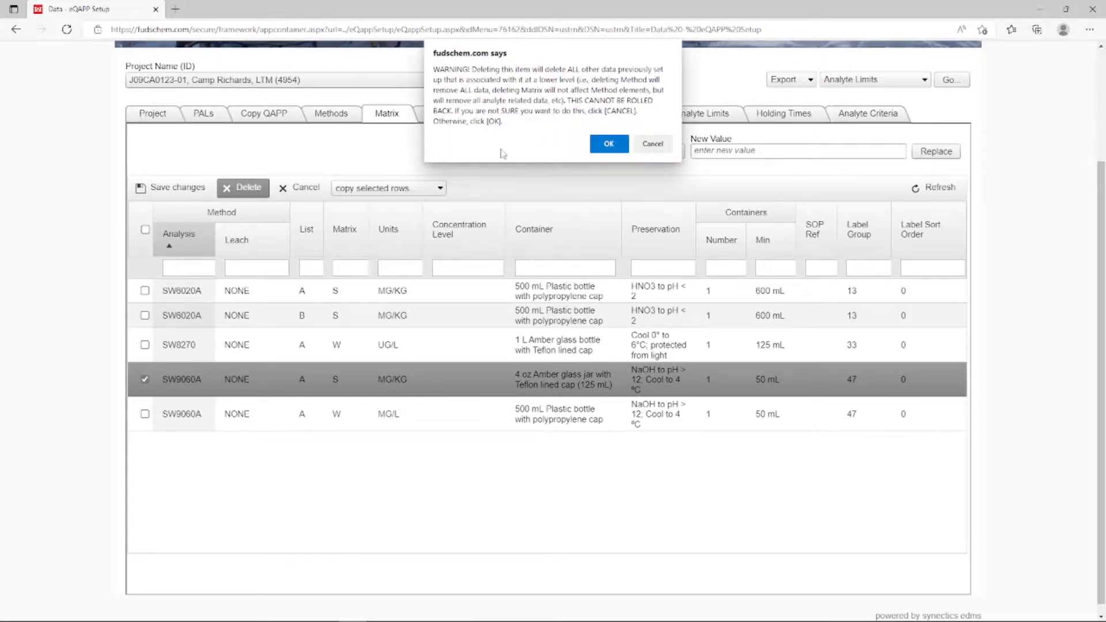
pyautogui.click(603, 144)
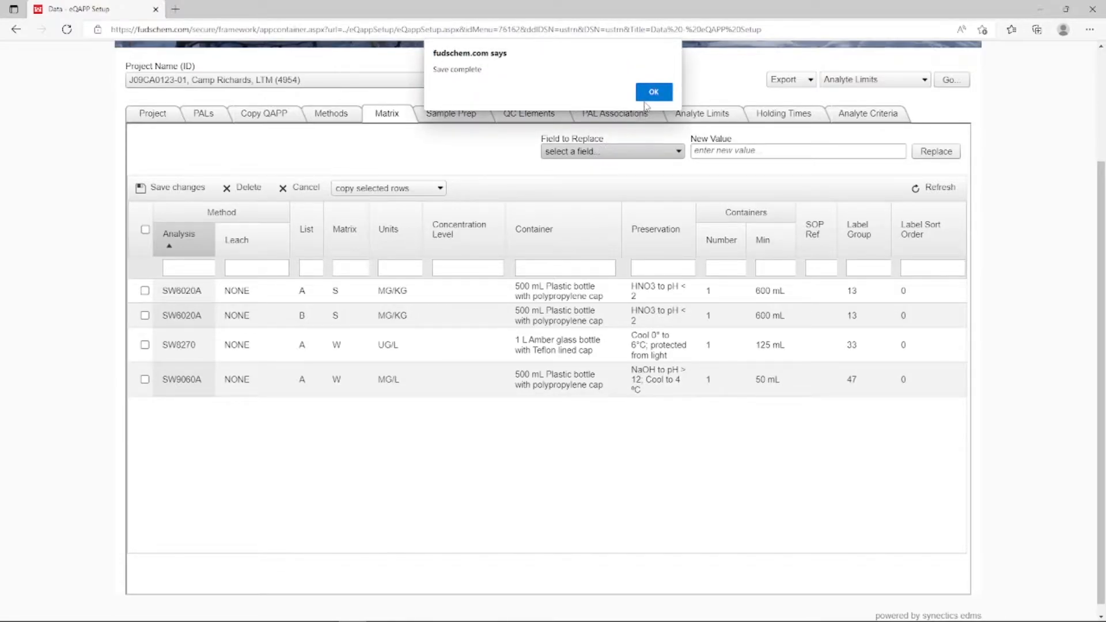
pyautogui.click(653, 94)
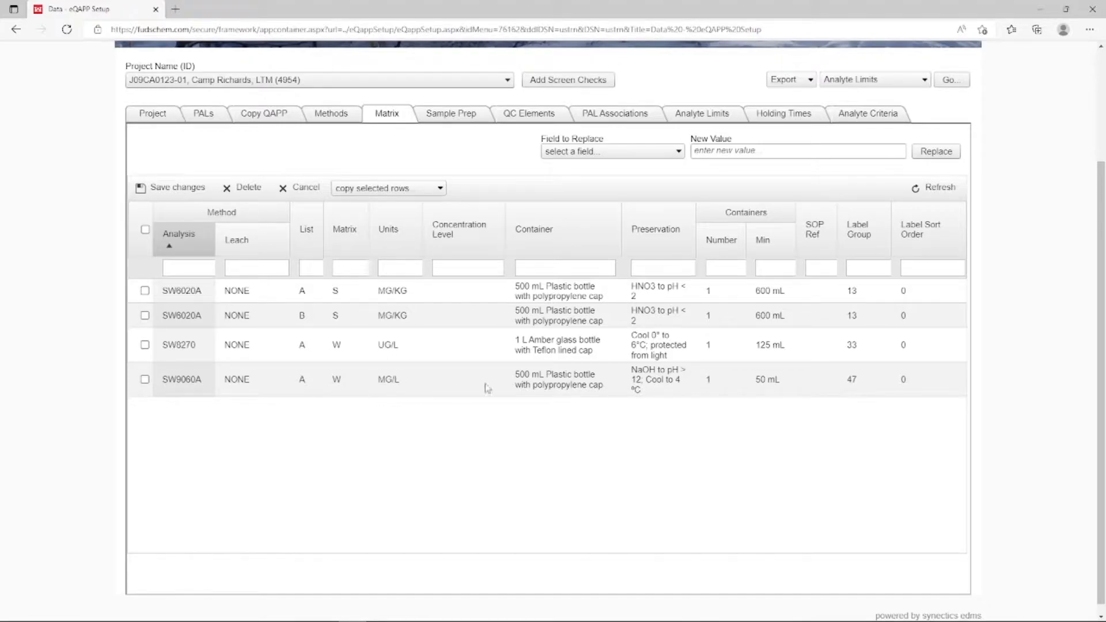
# Set the container of the SW9060A matrix W row to "VOA, 40 mL Clear glass vial with Teflon lined septa".
pyautogui.click(570, 377)
pyautogui.press('BackSpace')
pyautogui.press('BackSpace')
pyautogui.press('BackSpace')
pyautogui.press('BackSpace')
pyautogui.press('BackSpace')
pyautogui.press('BackSpace')
pyautogui.press('BackSpace')
pyautogui.press('BackSpace')
pyautogui.press('BackSpace')
pyautogui.press('BackSpace')
pyautogui.press('BackSpace')
pyautogui.press('BackSpace')
pyautogui.press('BackSpace')
pyautogui.press('BackSpace')
pyautogui.press('BackSpace')
pyautogui.press('BackSpace')
pyautogui.press('BackSpace')
pyautogui.press('BackSpace')
pyautogui.press('BackSpace')
pyautogui.press('BackSpace')
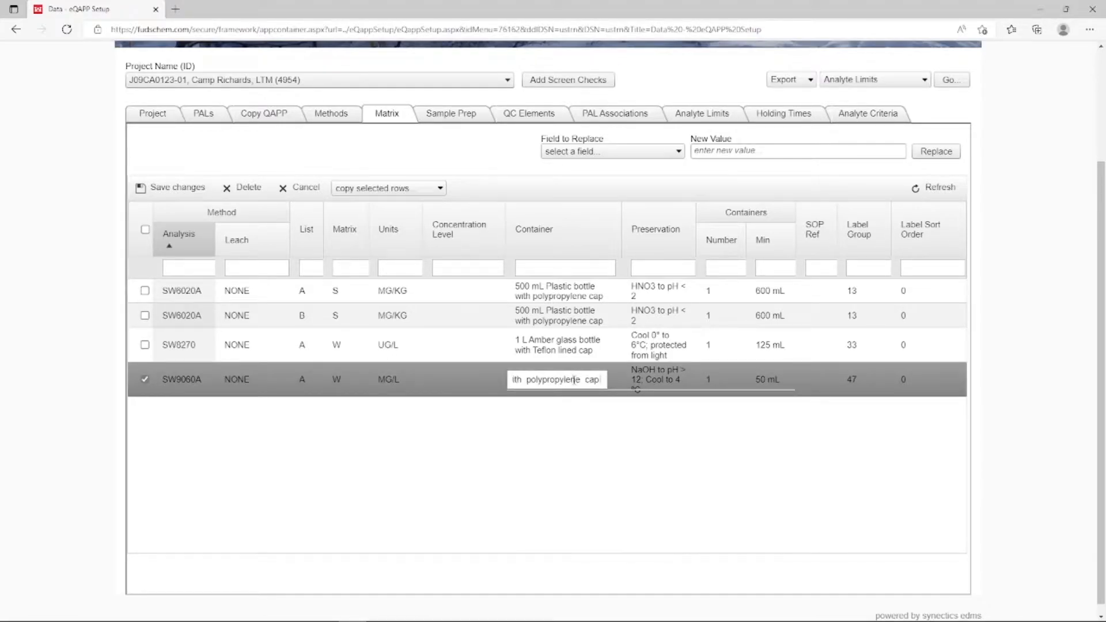
pyautogui.press('BackSpace')
pyautogui.press('BackSpace')
pyautogui.press('BackSpace')
pyautogui.press('BackSpace')
pyautogui.press('BackSpace')
pyautogui.press('BackSpace')
pyautogui.press('BackSpace')
pyautogui.press('BackSpace')
pyautogui.write('VOA')
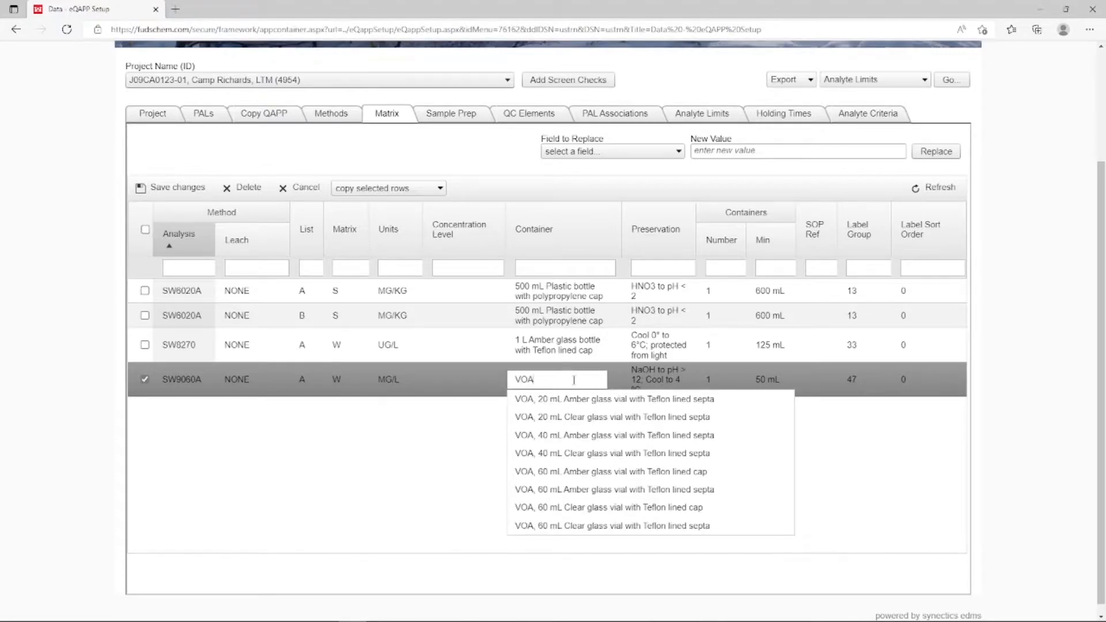
pyautogui.click(634, 453)
# Replace the preservation of the SW9060A matrix W row with "HCL to pH <2".
pyautogui.click(650, 385)
pyautogui.hotkey('ctrl', 'v')
pyautogui.press('BackSpace')
pyautogui.press('BackSpace')
pyautogui.press('BackSpace')
pyautogui.press('BackSpace')
pyautogui.press('BackSpace')
pyautogui.press('BackSpace')
pyautogui.press('BackSpace')
pyautogui.press('BackSpace')
pyautogui.press('BackSpace')
pyautogui.press('BackSpace')
pyautogui.press('BackSpace')
pyautogui.press('BackSpace')
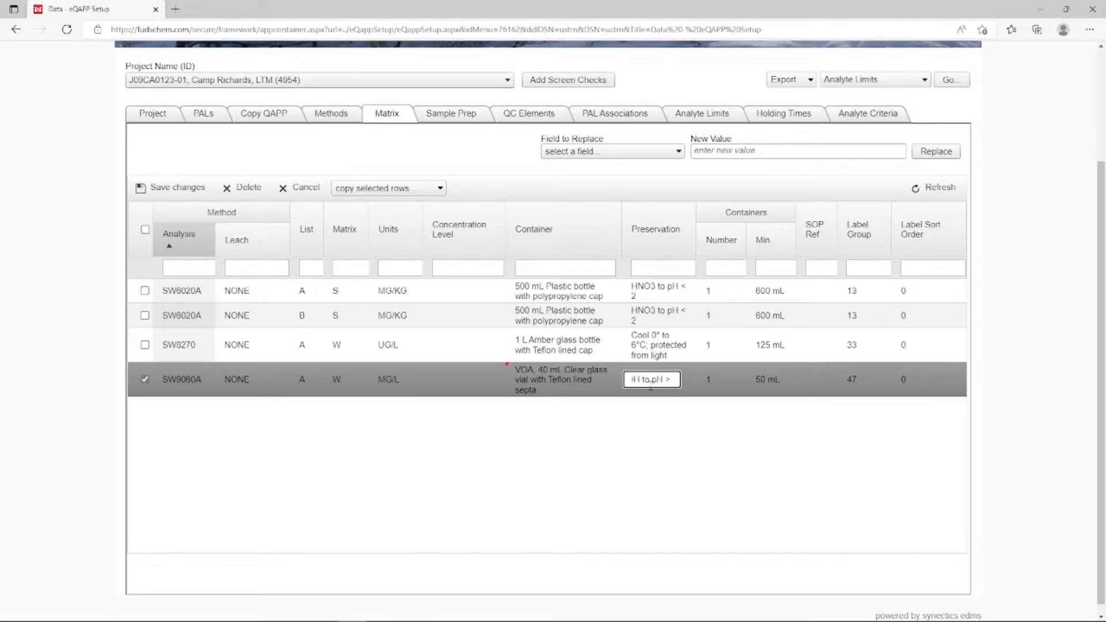
pyautogui.write('HCL')
pyautogui.write(' to pH')
pyautogui.write(' <2')
# Set the minimum container volume of the SW9060A row to 40 mL and save the matrix changes.
pyautogui.click(760, 380)
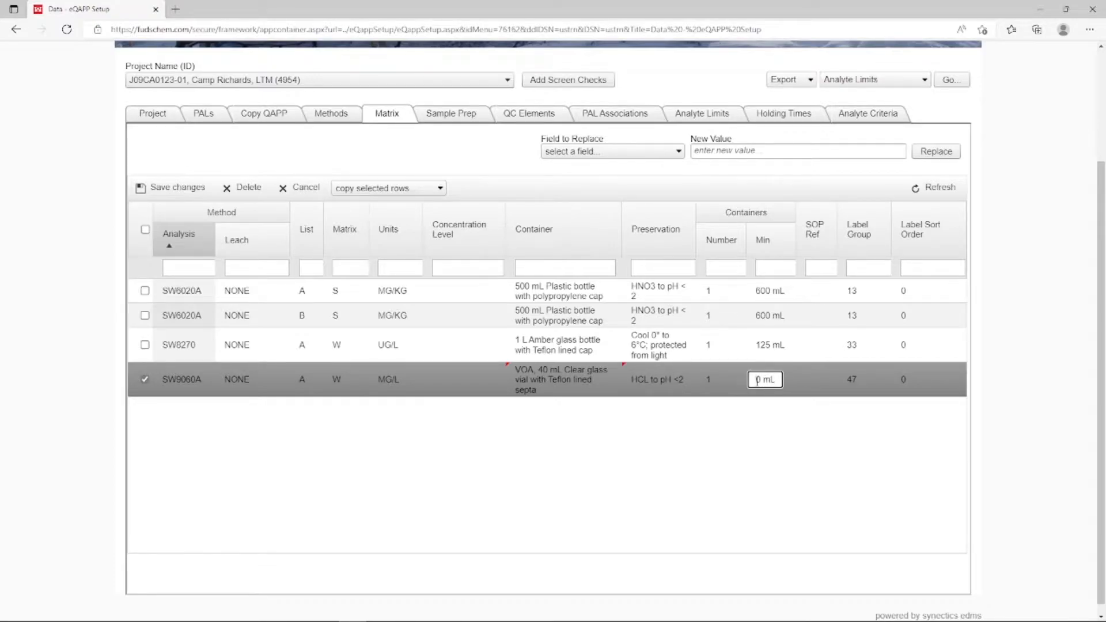
pyautogui.write('4')
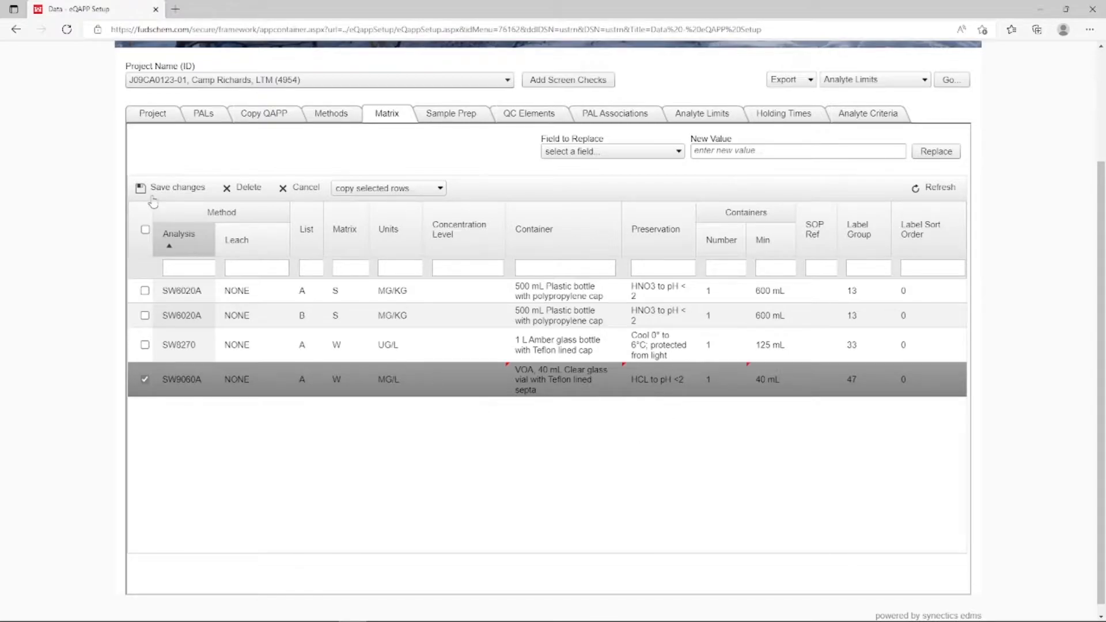
pyautogui.click(162, 192)
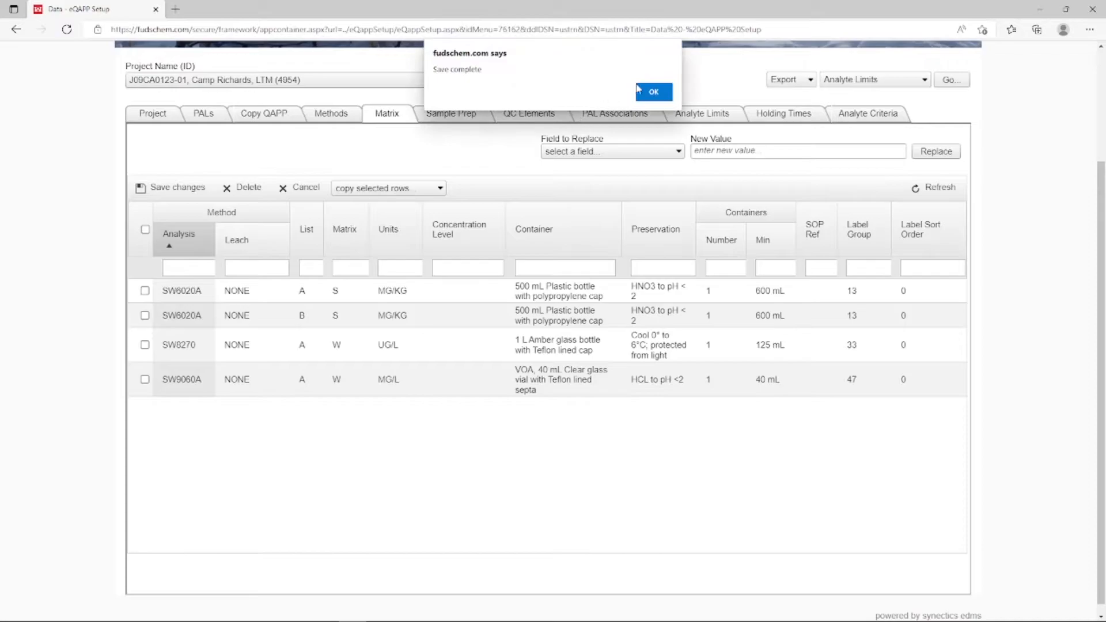
pyautogui.click(650, 88)
# Filter the sample preparation list by 9060, change the SW9060A preparation method to NONE and save.
pyautogui.click(455, 116)
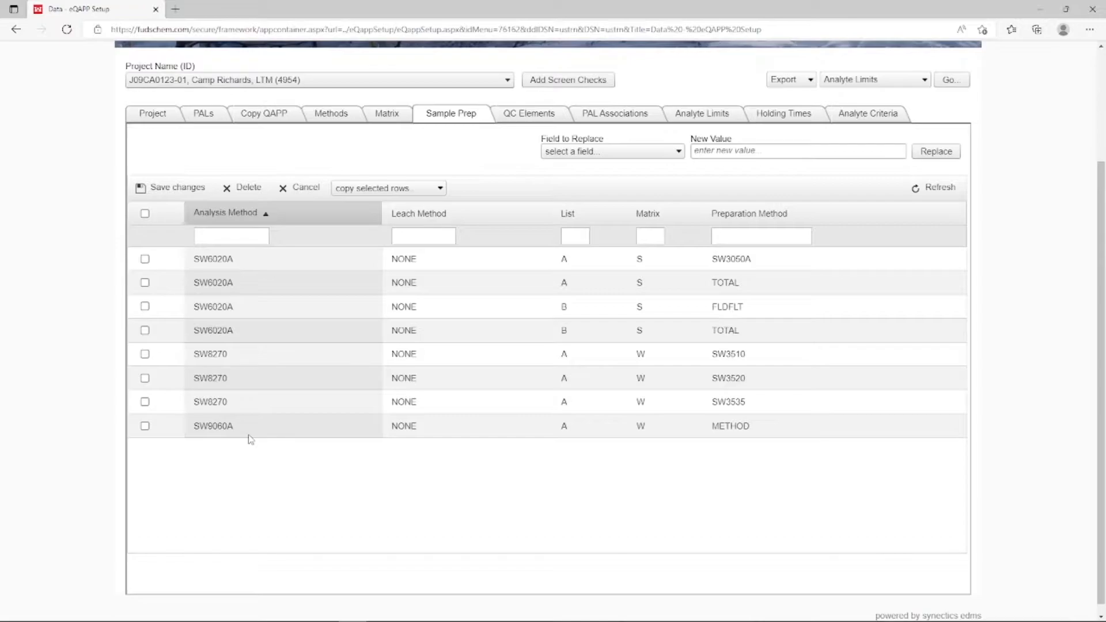
pyautogui.click(221, 235)
pyautogui.write('9060')
pyautogui.press('Return')
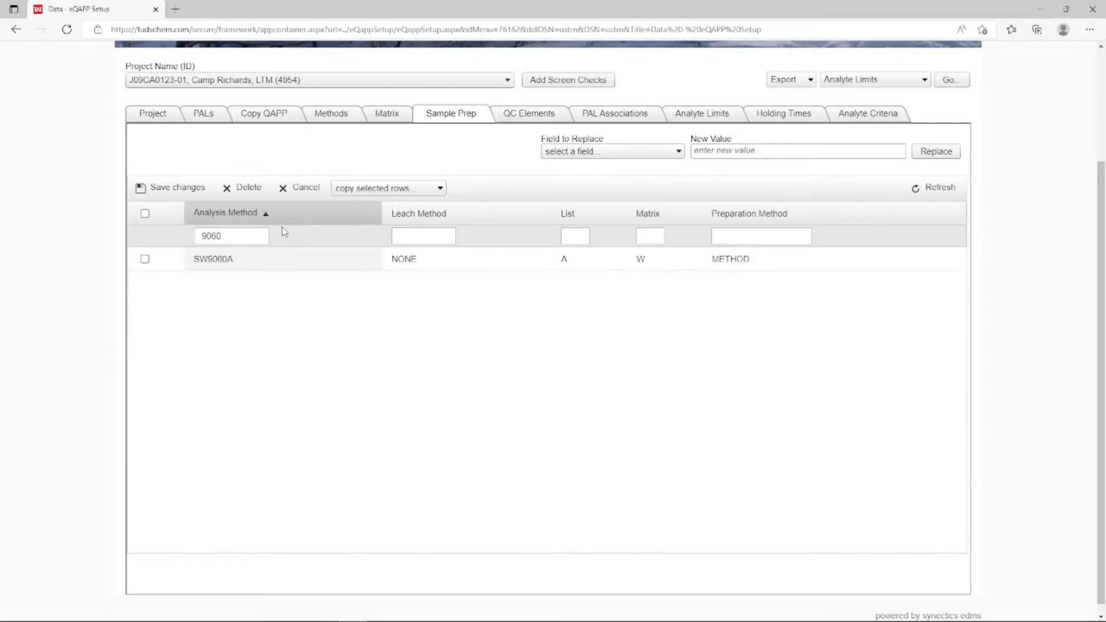
pyautogui.click(716, 259)
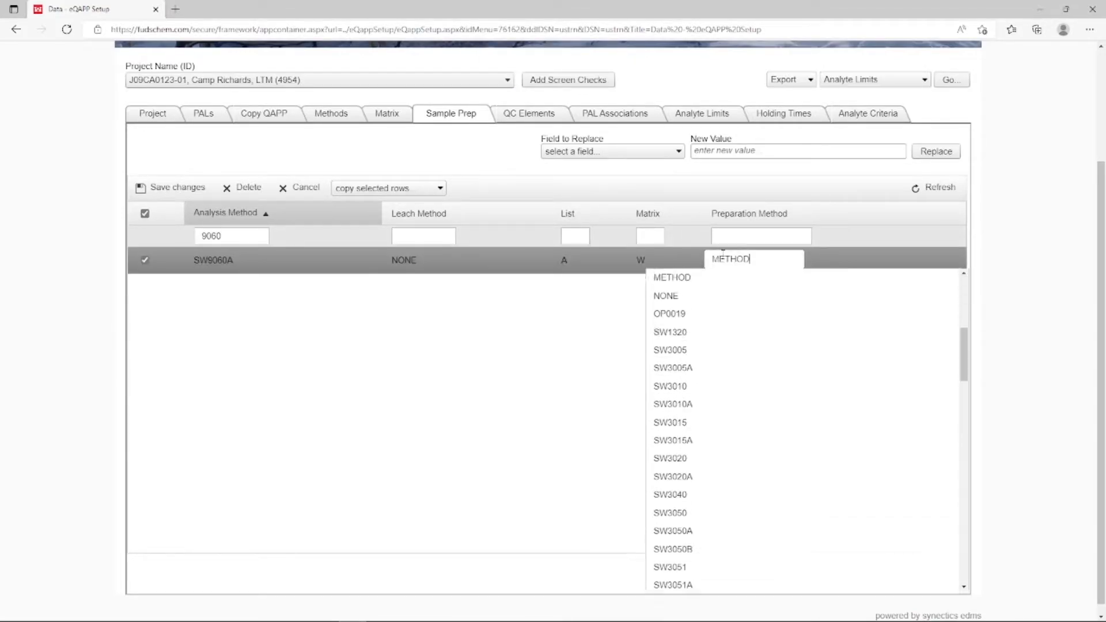
pyautogui.click(674, 296)
pyautogui.click(175, 192)
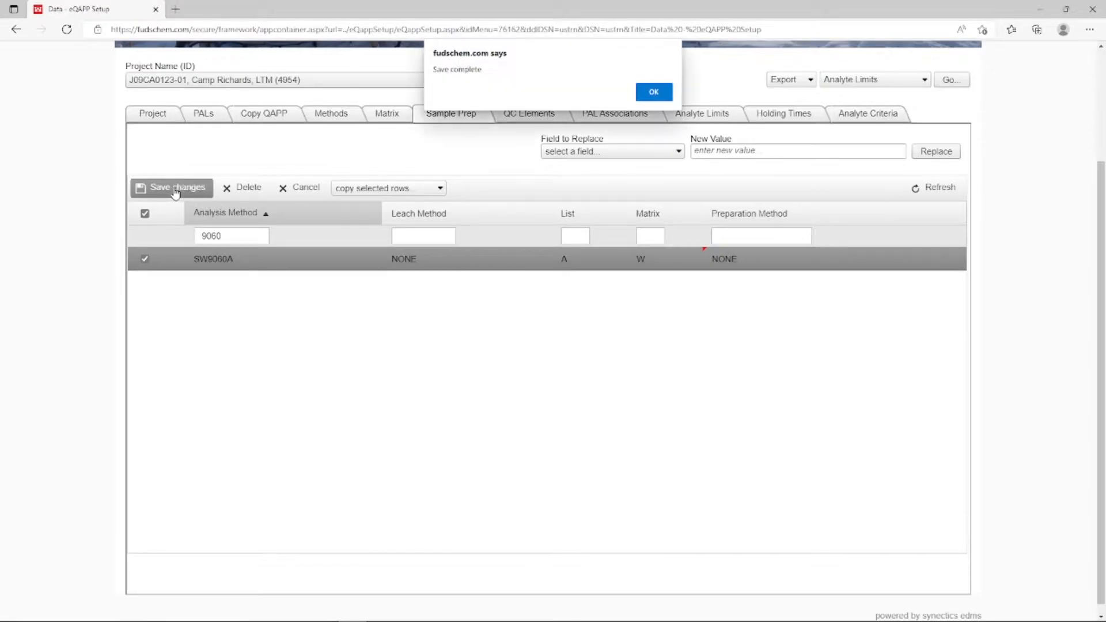
pyautogui.click(637, 96)
# Replace the Upper Reject Flag of the SW9060A CCV and ICV QC elements with X/ X and save.
pyautogui.click(528, 118)
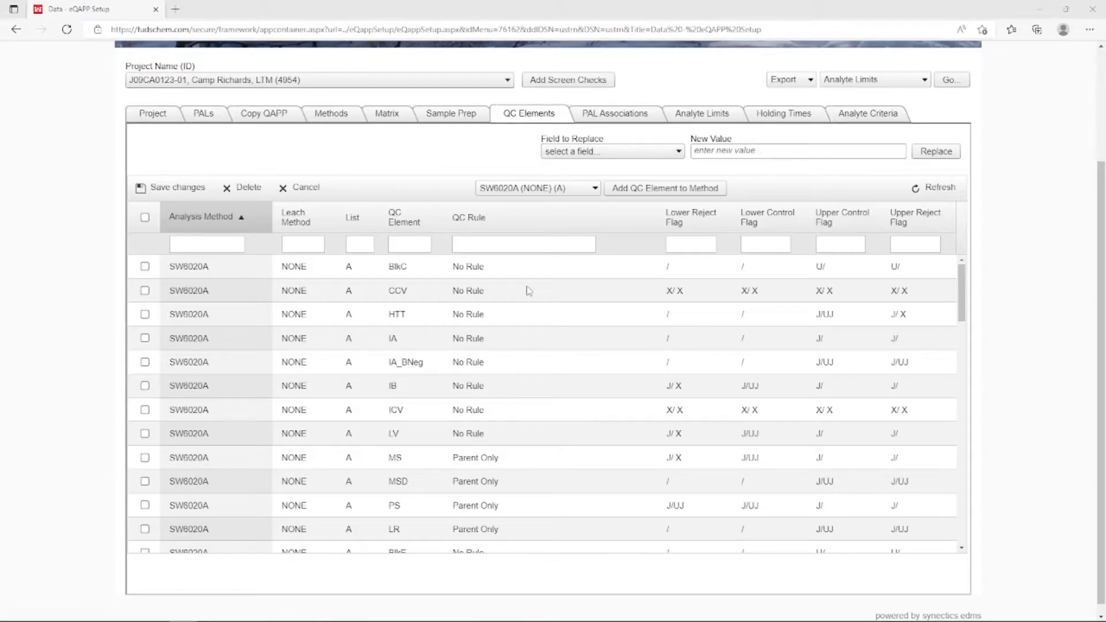
pyautogui.scroll(-6, 576, 265)
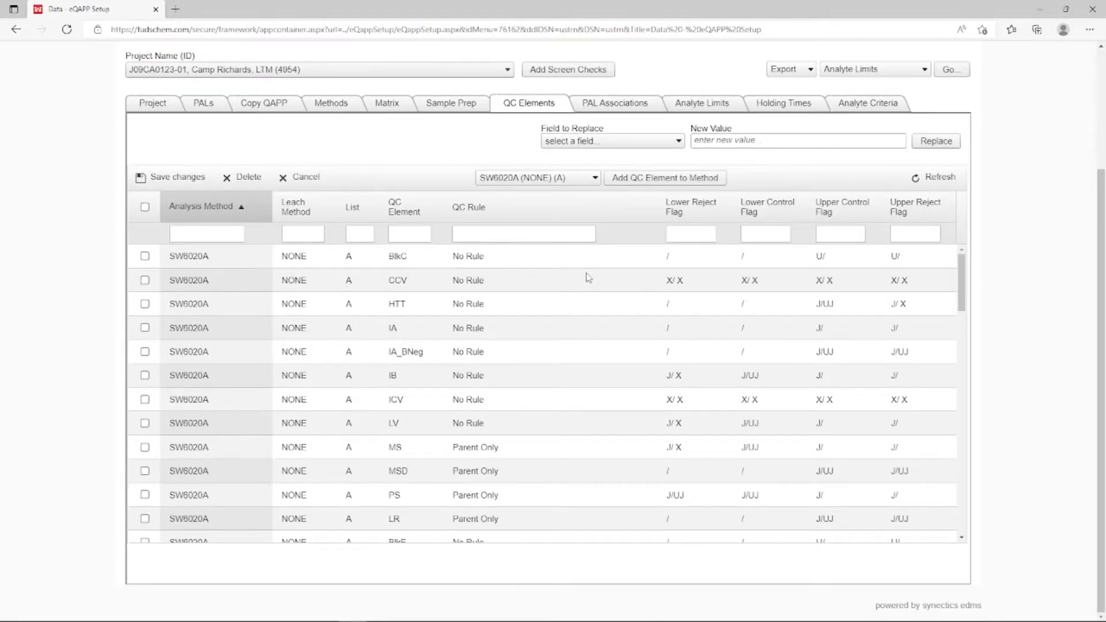
pyautogui.scroll(-10, 568, 300)
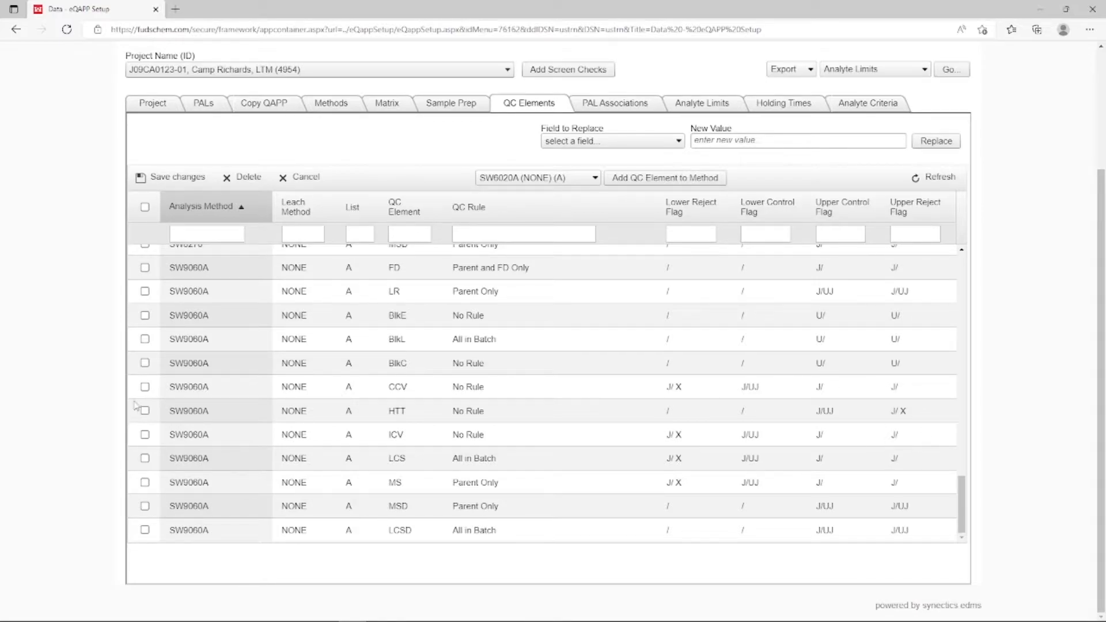
pyautogui.click(145, 387)
pyautogui.click(145, 435)
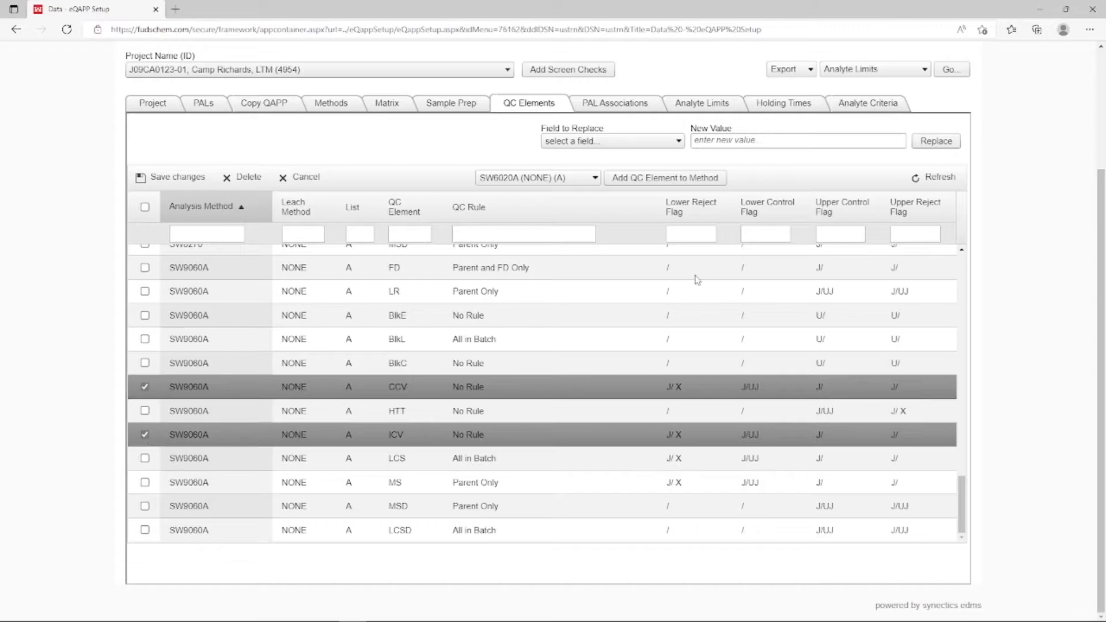
pyautogui.click(616, 144)
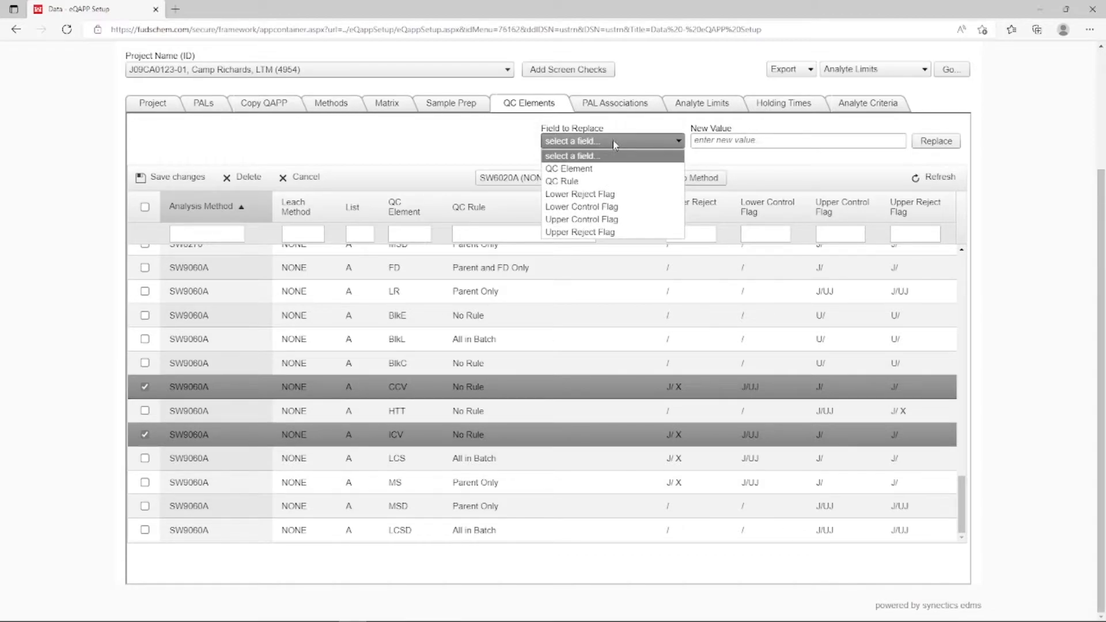
pyautogui.click(611, 229)
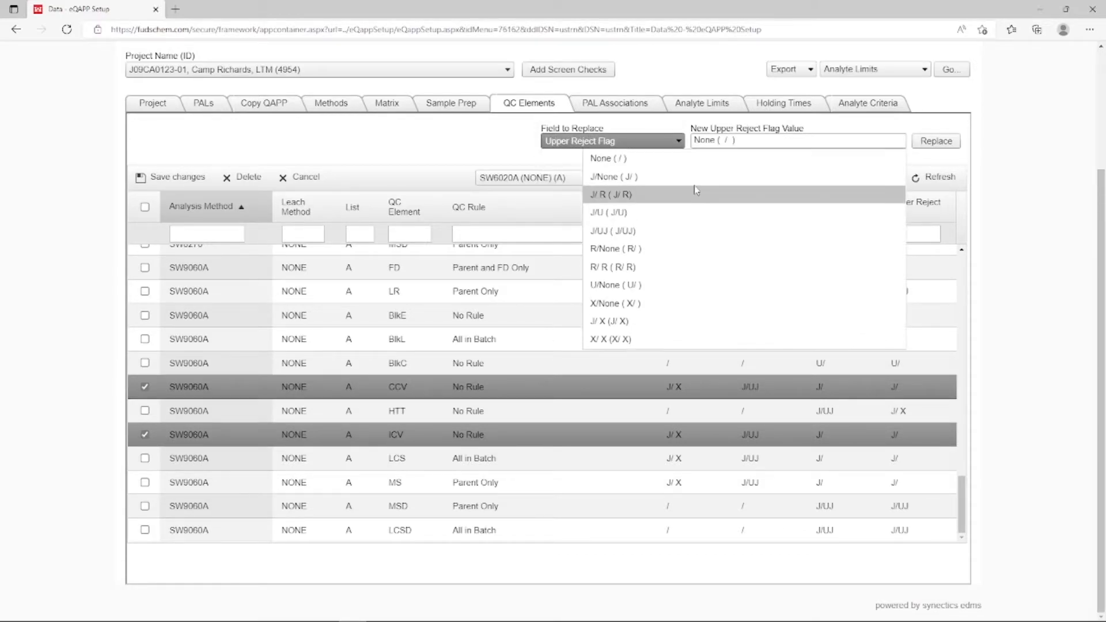
pyautogui.click(641, 341)
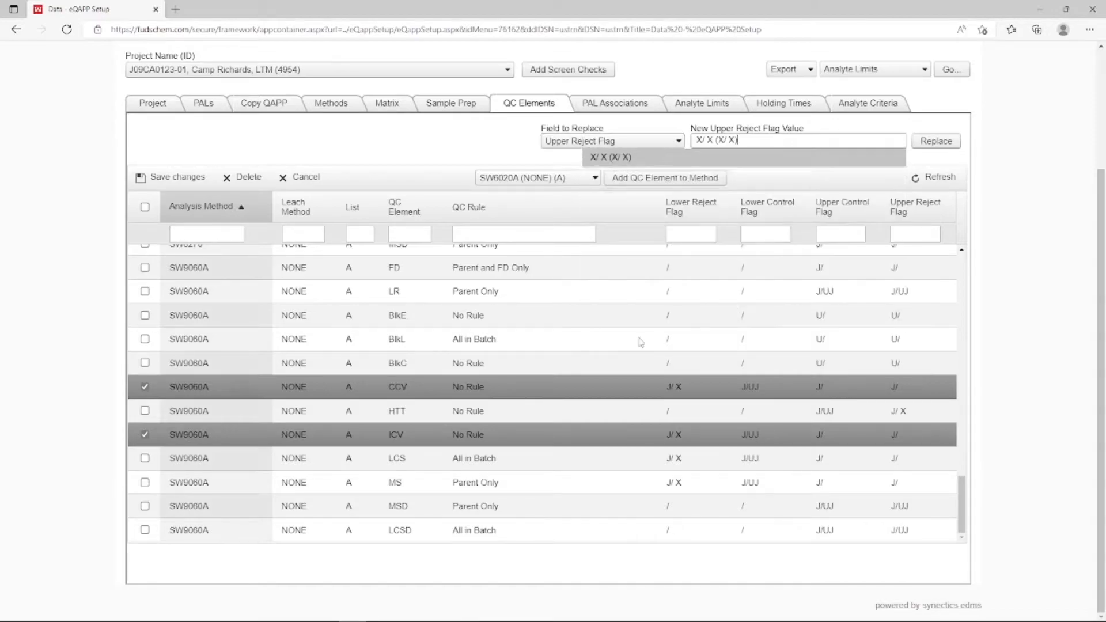
pyautogui.click(930, 146)
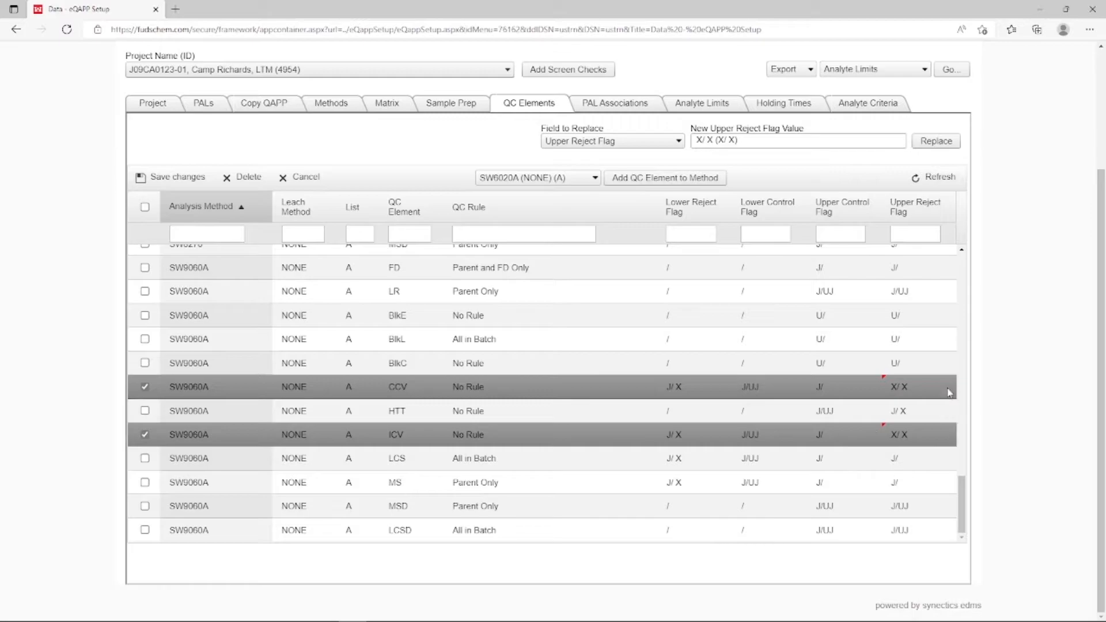
pyautogui.click(193, 184)
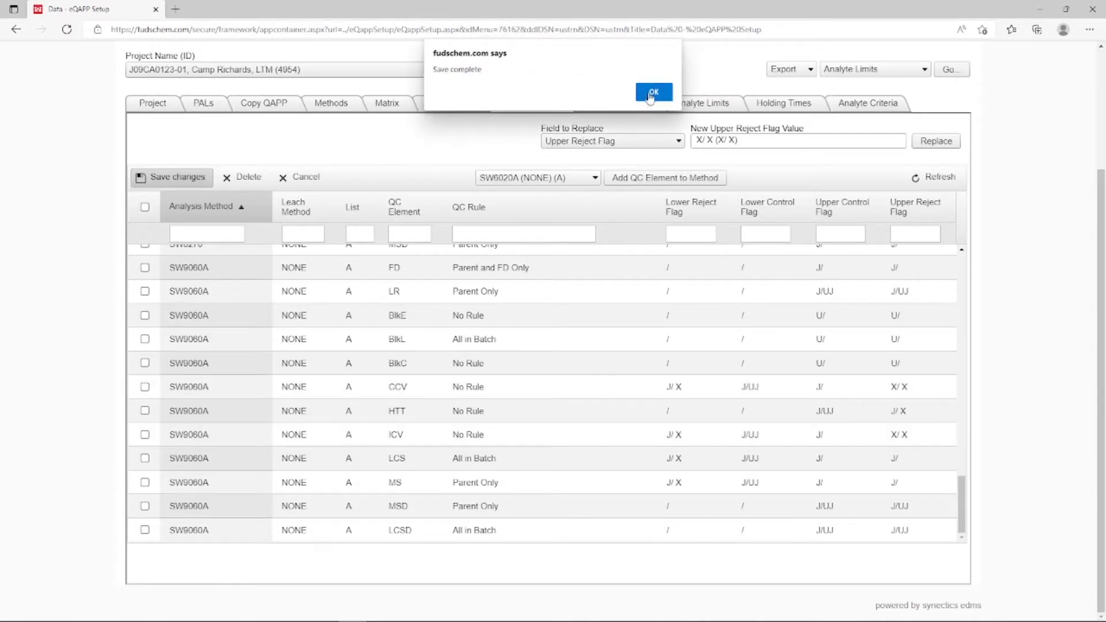
pyautogui.click(650, 92)
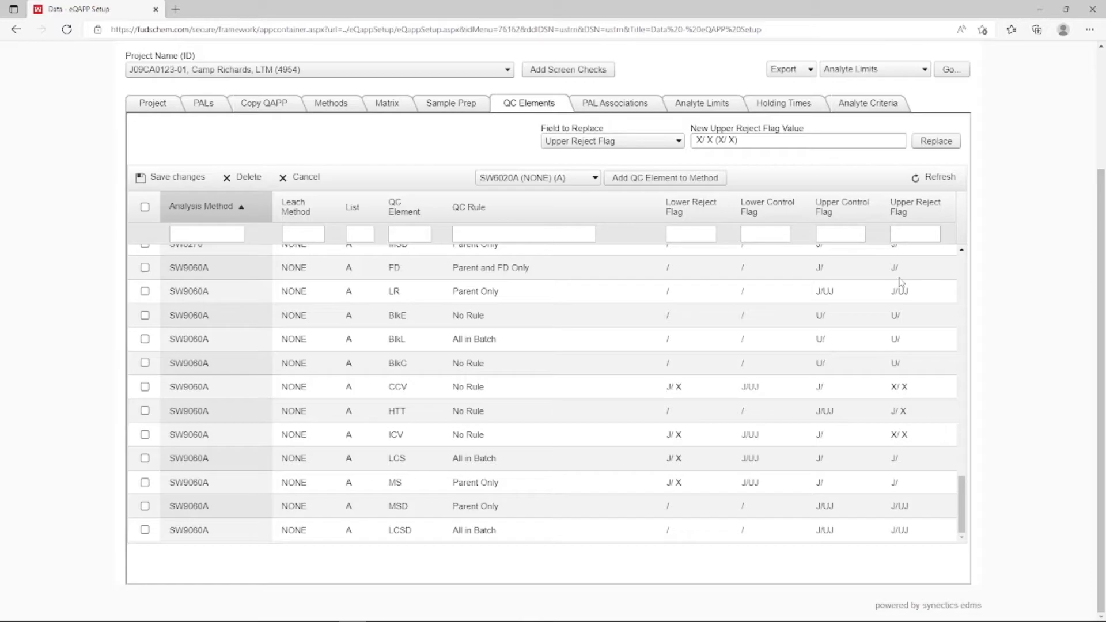
# In the analyte limits of SW9060A / NONE / TOC / W / MG/L, replace the cyanide analyte with Total Organic Carbon (TOC).
pyautogui.click(613, 111)
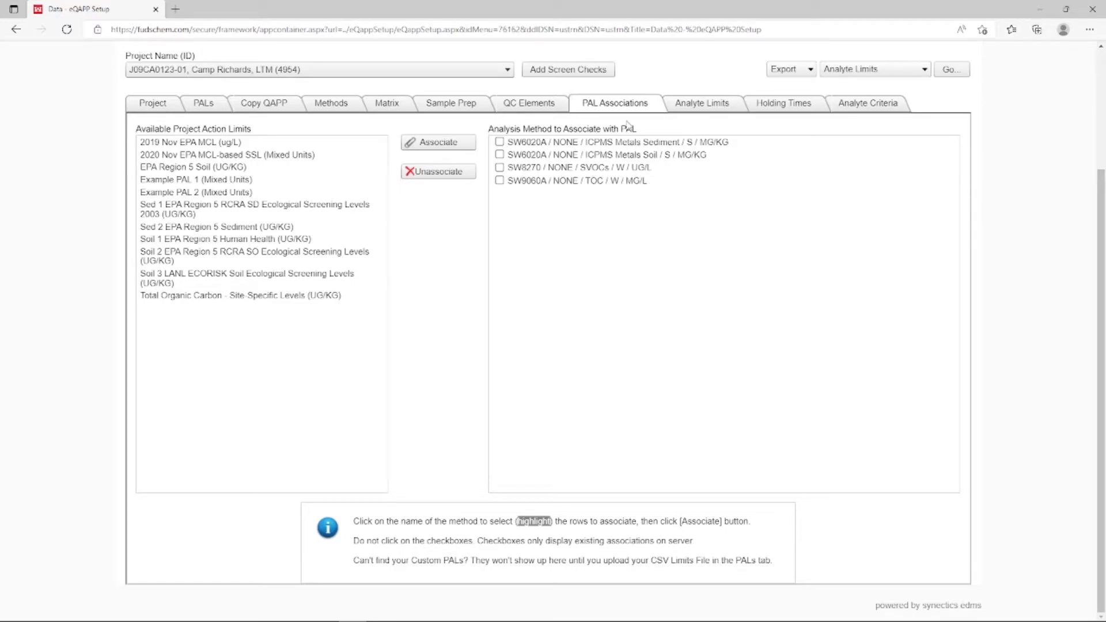
pyautogui.click(699, 109)
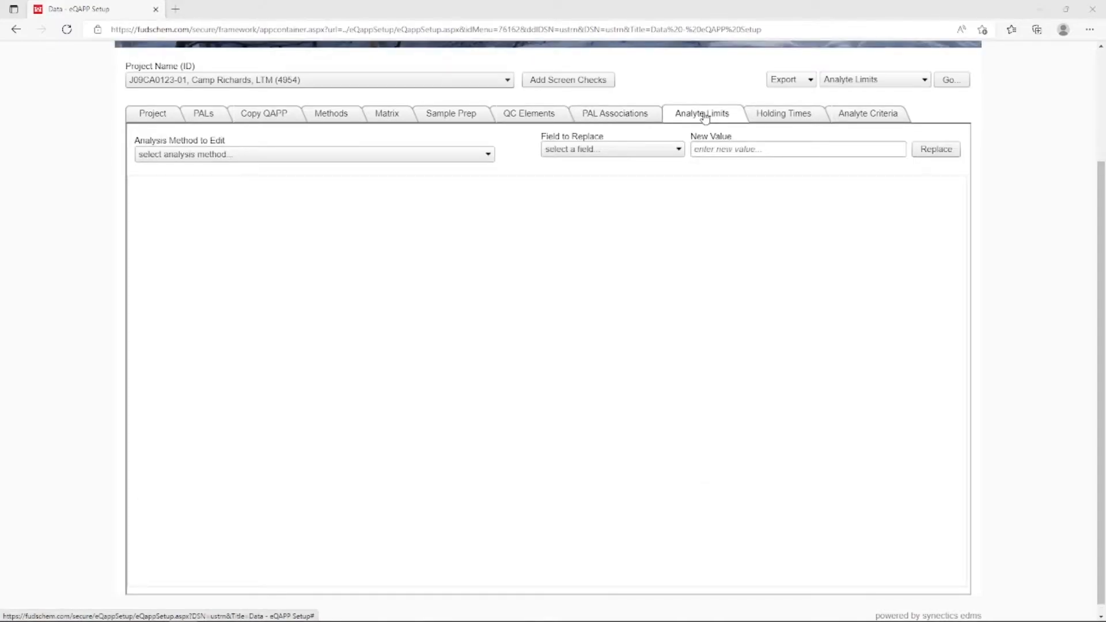
pyautogui.click(447, 158)
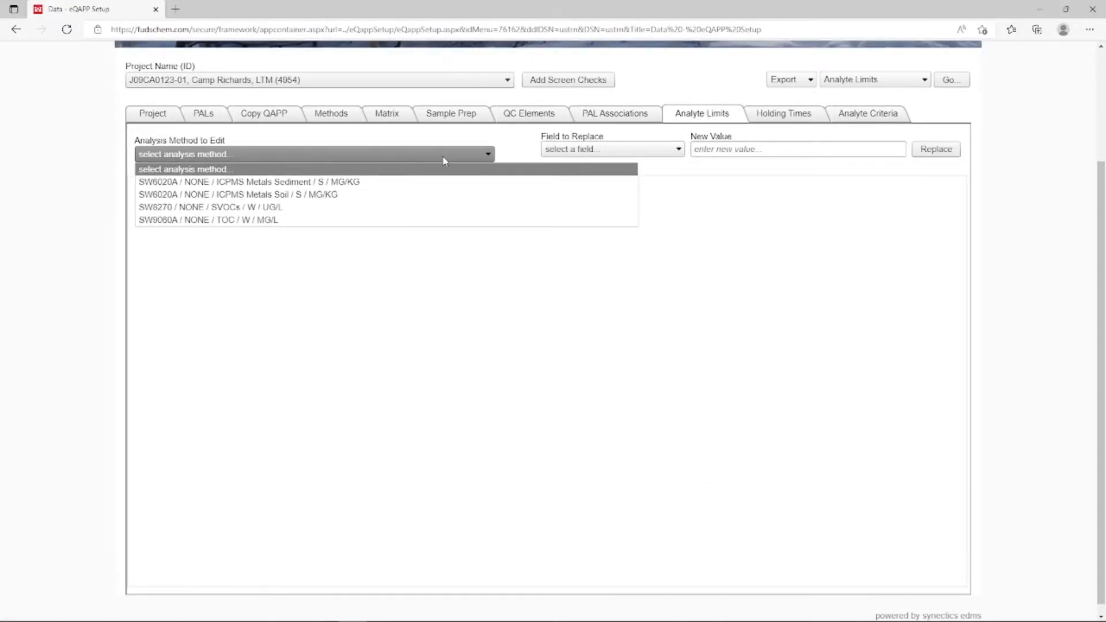
pyautogui.click(309, 223)
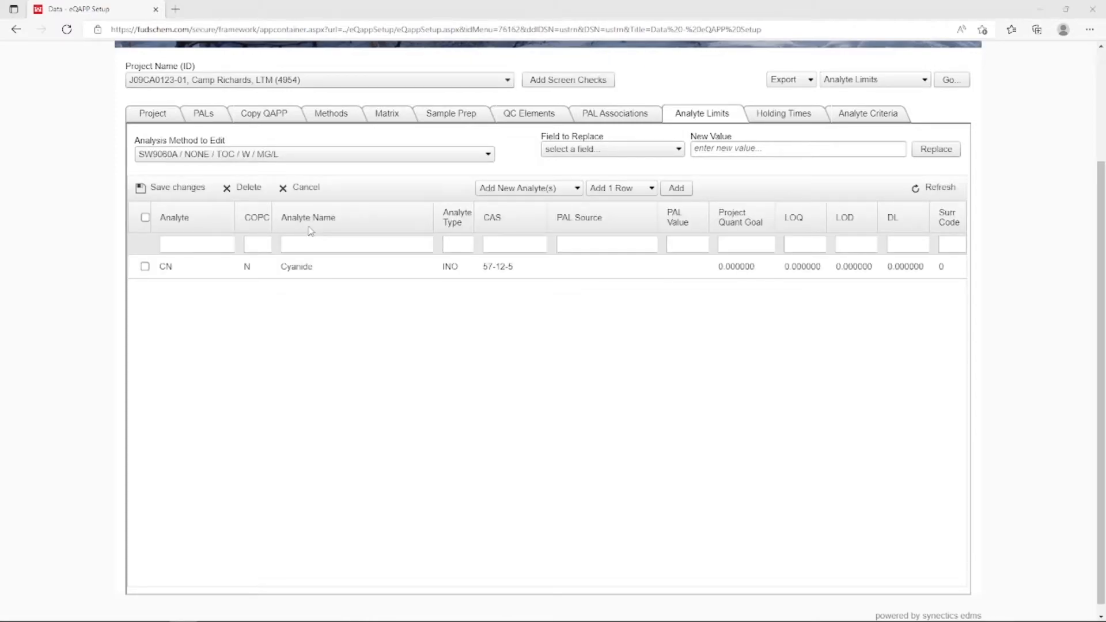
pyautogui.click(171, 267)
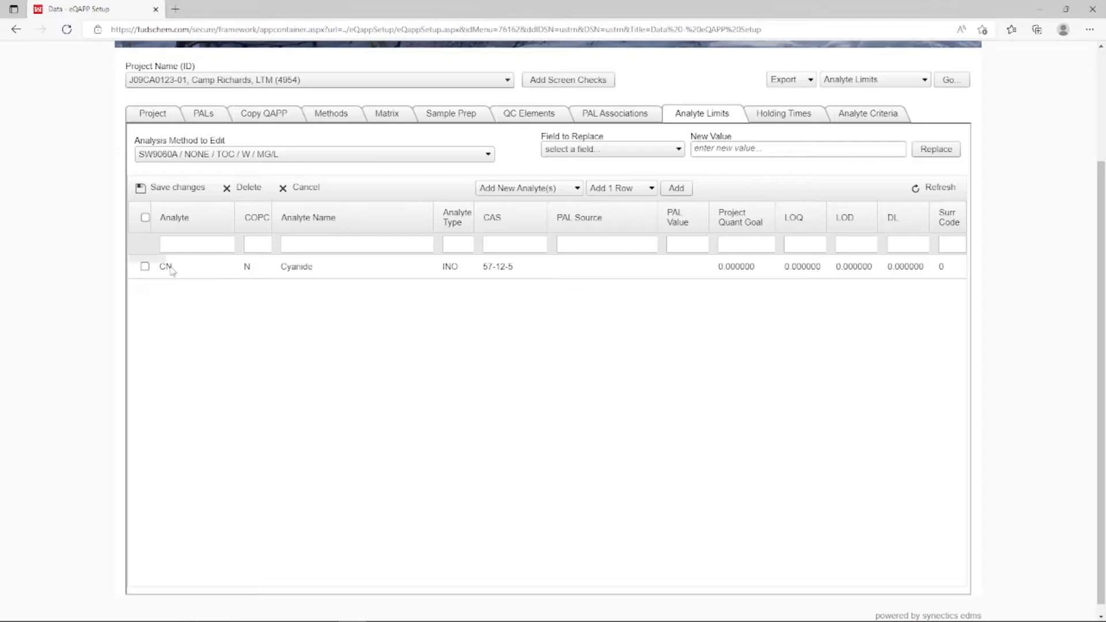
pyautogui.press('BackSpace')
pyautogui.press('BackSpace')
pyautogui.write('toc')
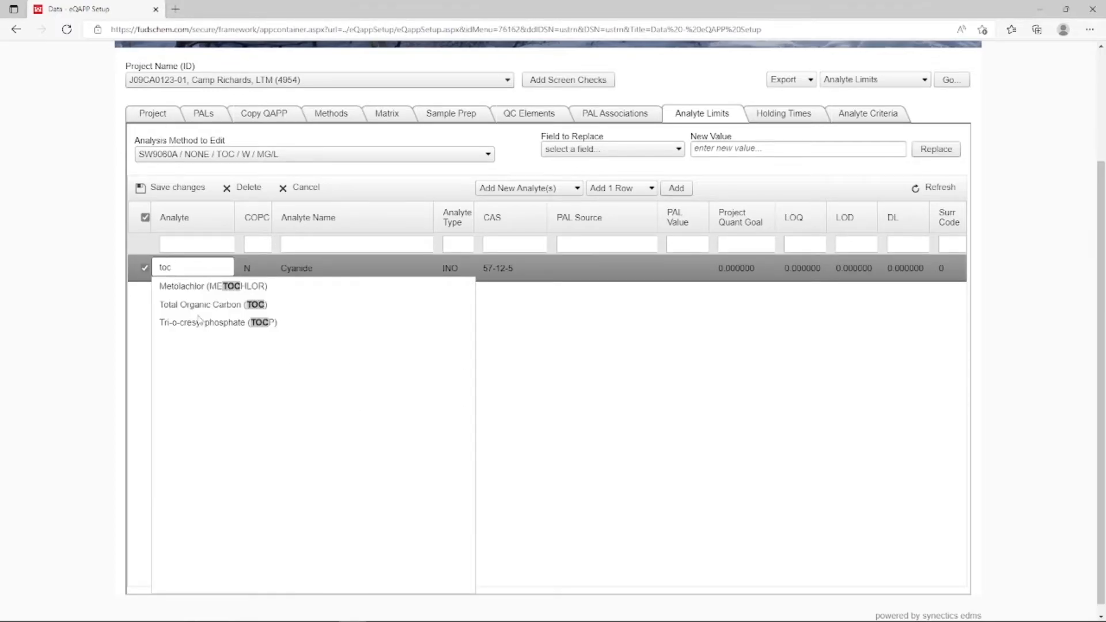
pyautogui.click(199, 305)
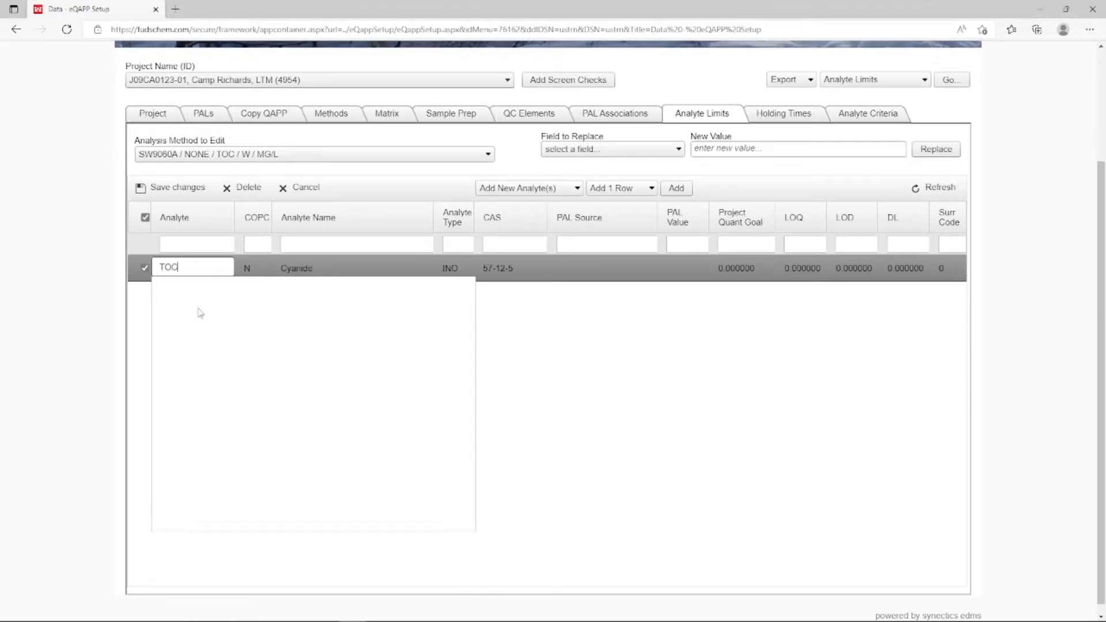
# Set the TOC analyte's PAL source to "Total Organic Carbon - Site-Specific Levels" and save the analyte limits.
pyautogui.click(633, 267)
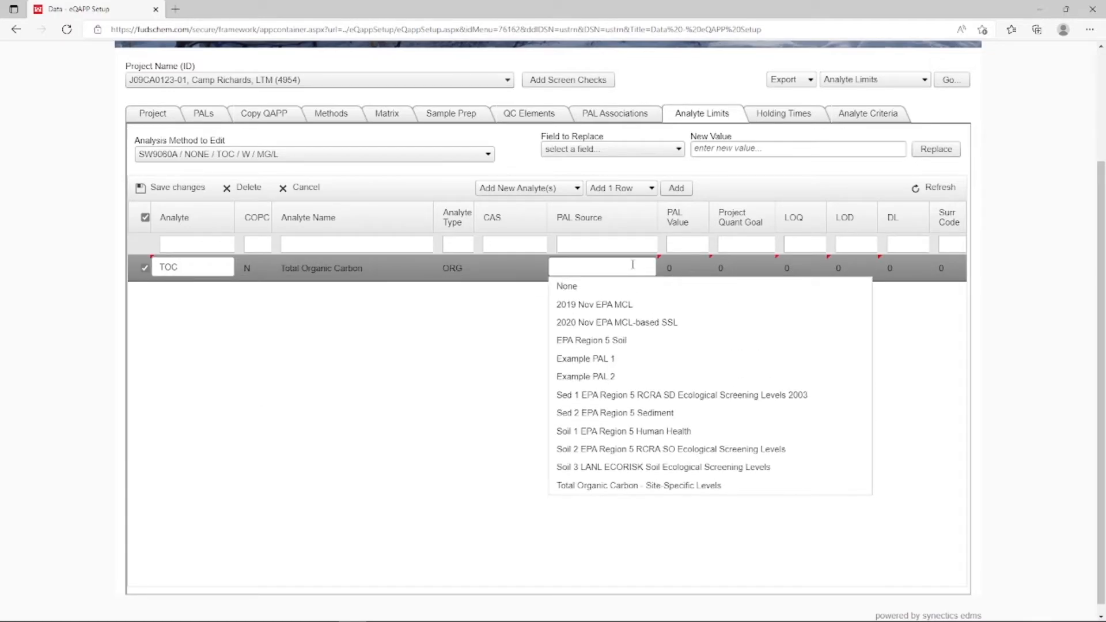
pyautogui.click(657, 487)
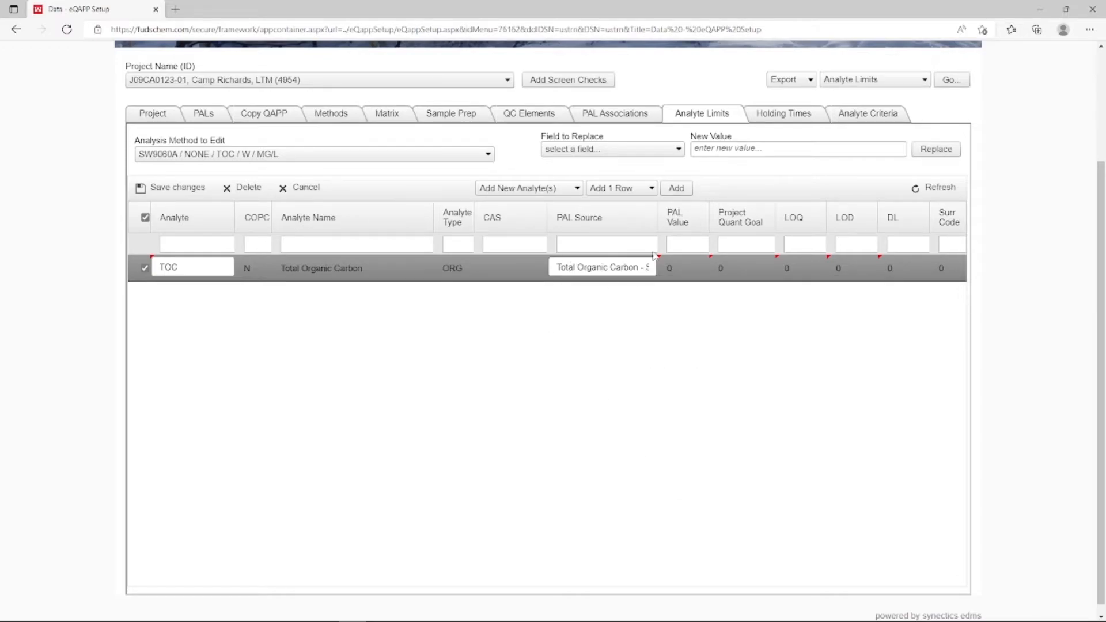
pyautogui.click(195, 188)
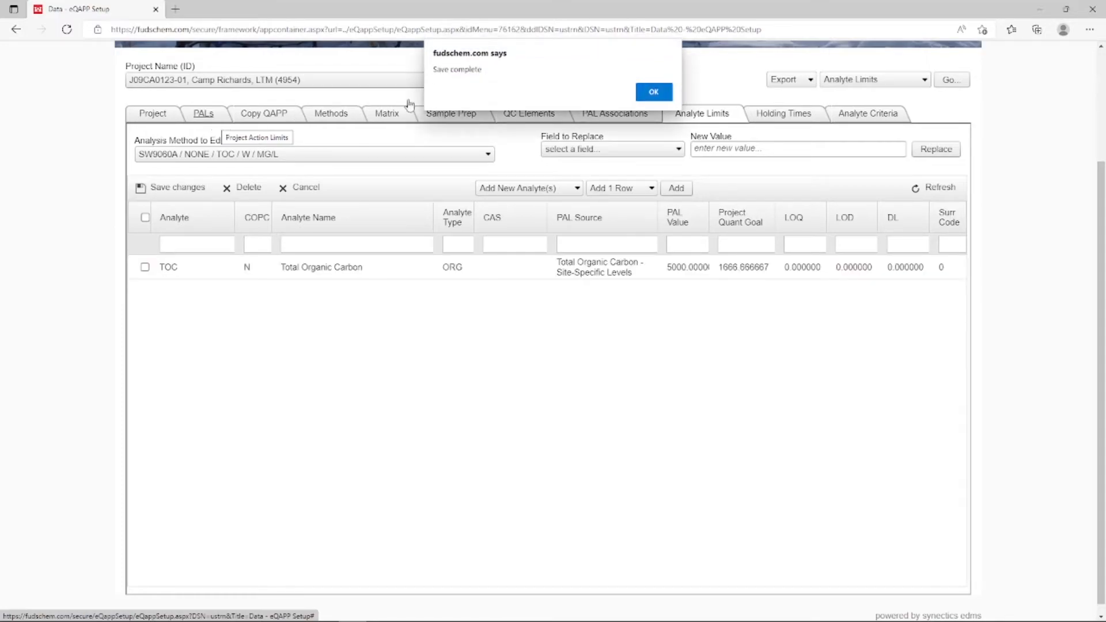
pyautogui.click(653, 92)
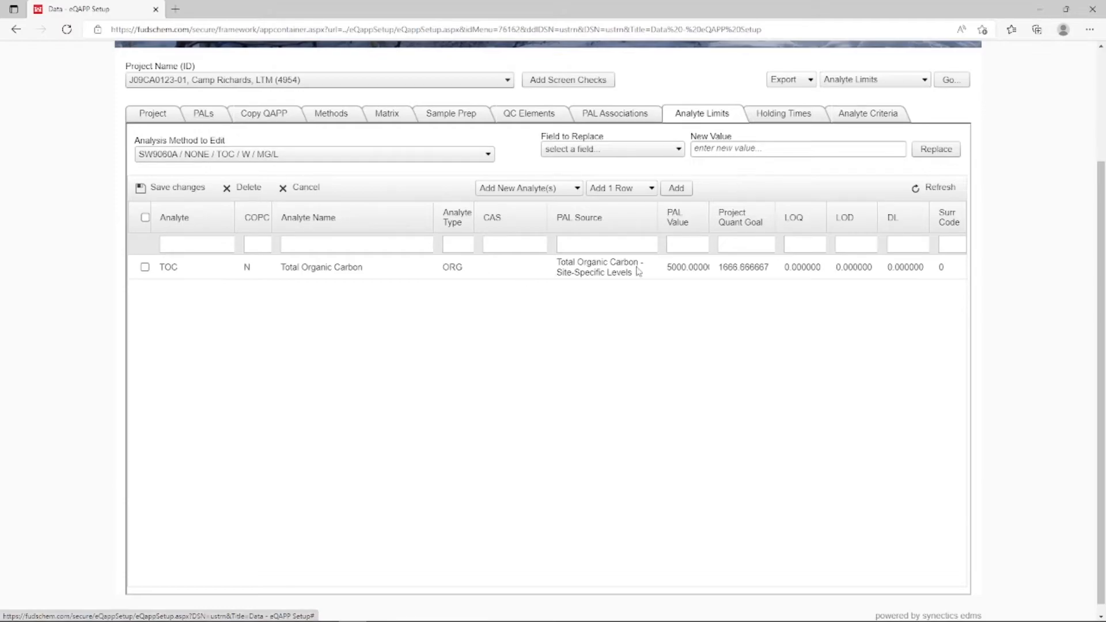
# Set the TOC analyte's LOQ to 2000, LOD to 200 and DL to 96.7, and save the limits.
pyautogui.click(810, 268)
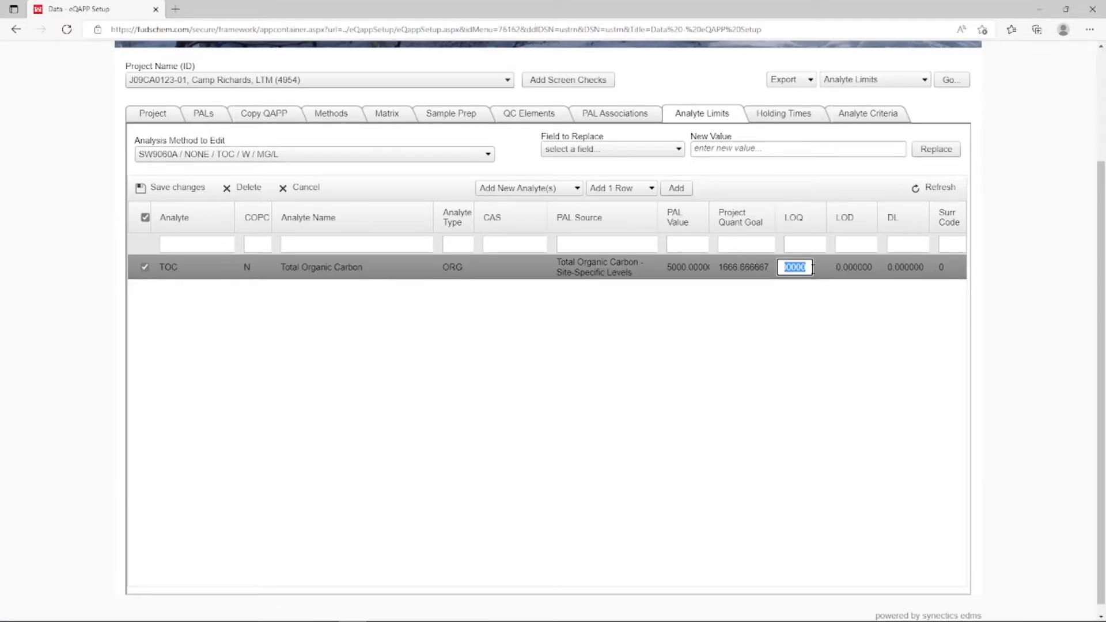
pyautogui.write('2000')
pyautogui.press('Tab')
pyautogui.write('200')
pyautogui.press('Tab')
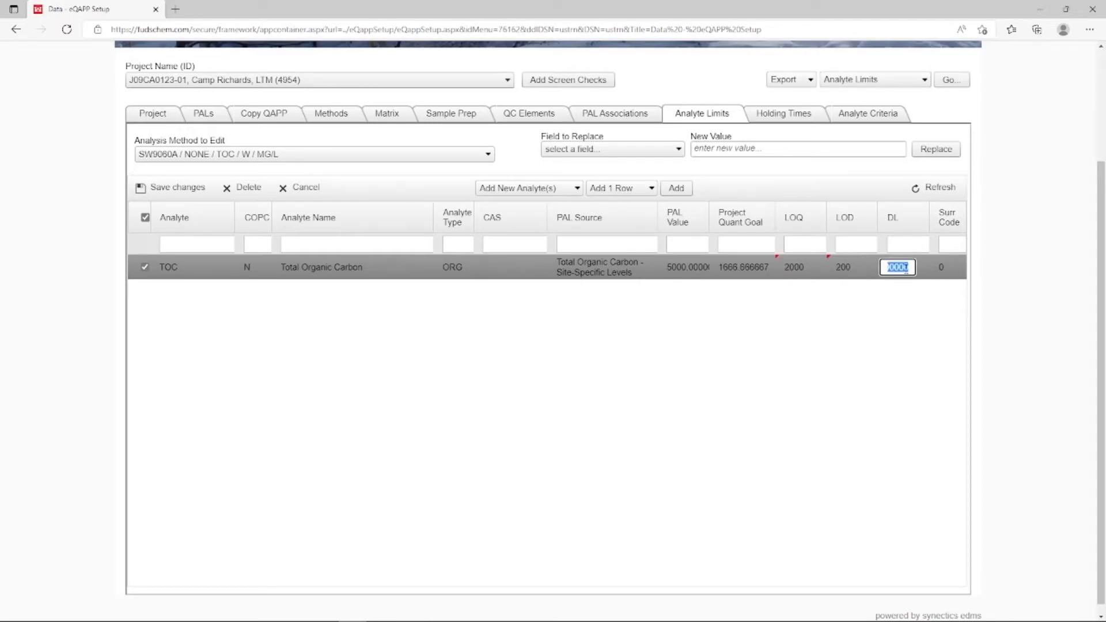
pyautogui.write('96.7')
pyautogui.click(180, 196)
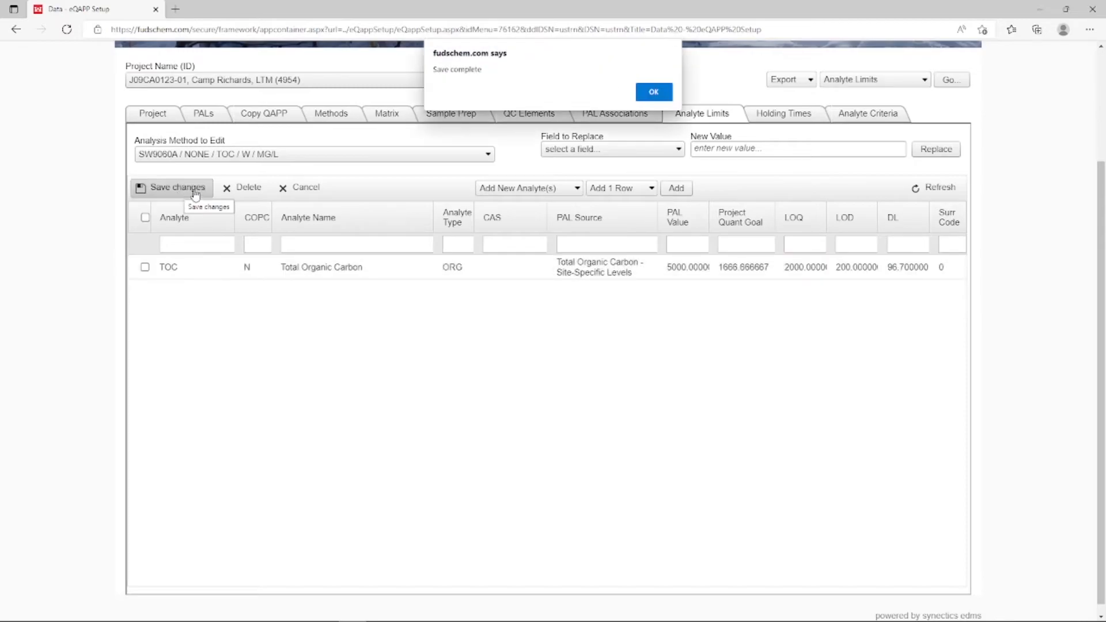
pyautogui.click(654, 90)
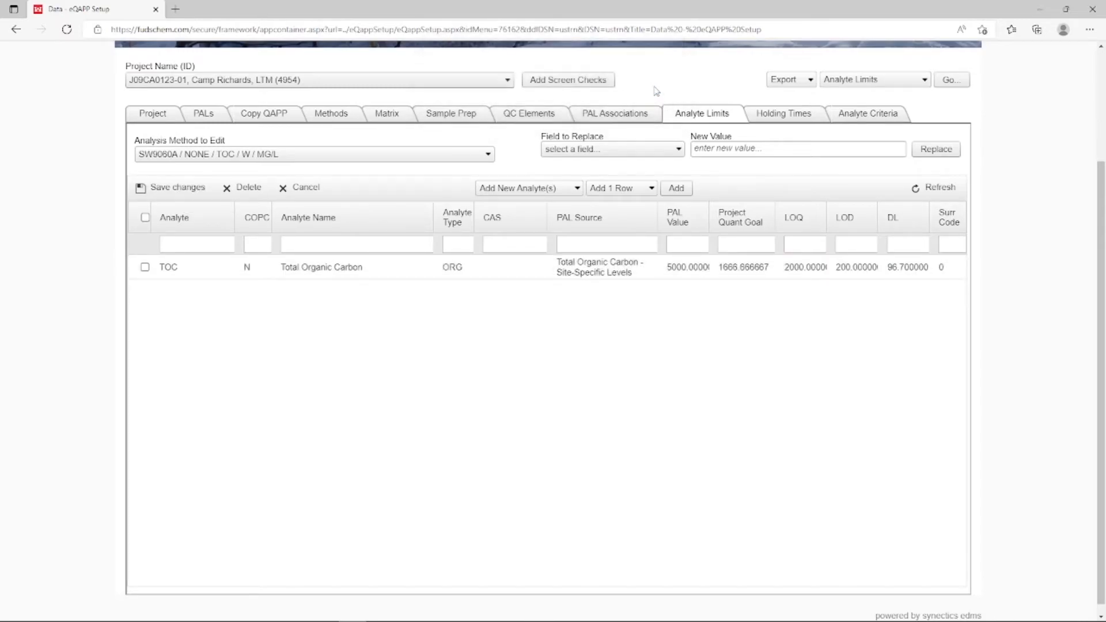
# Review the holding times of the SW9060A TOC method for matrix W.
pyautogui.click(786, 118)
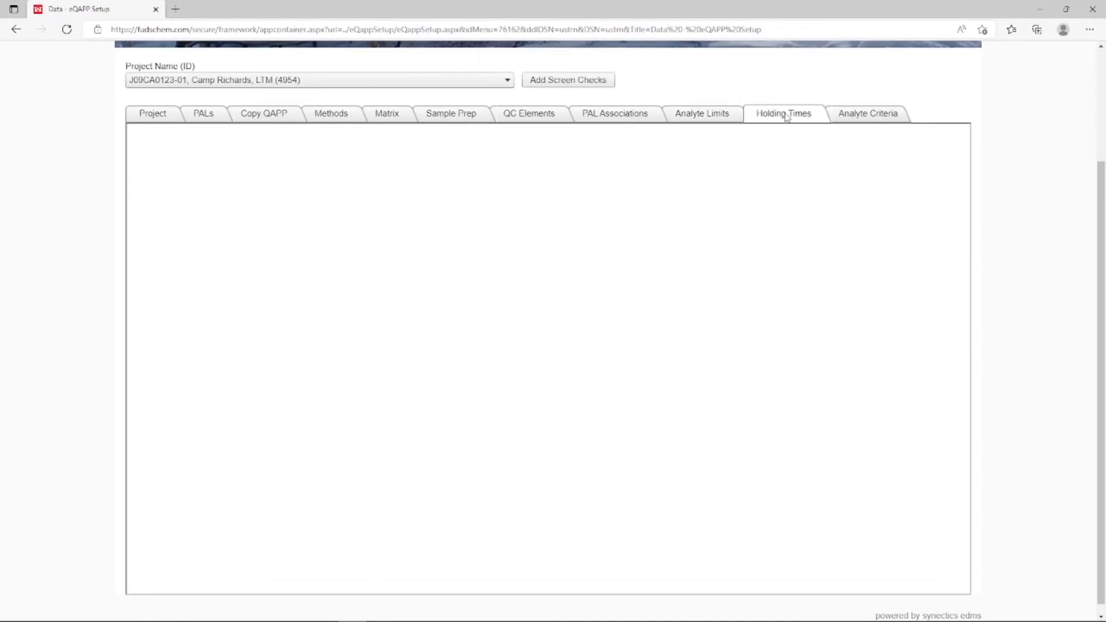
pyautogui.click(329, 164)
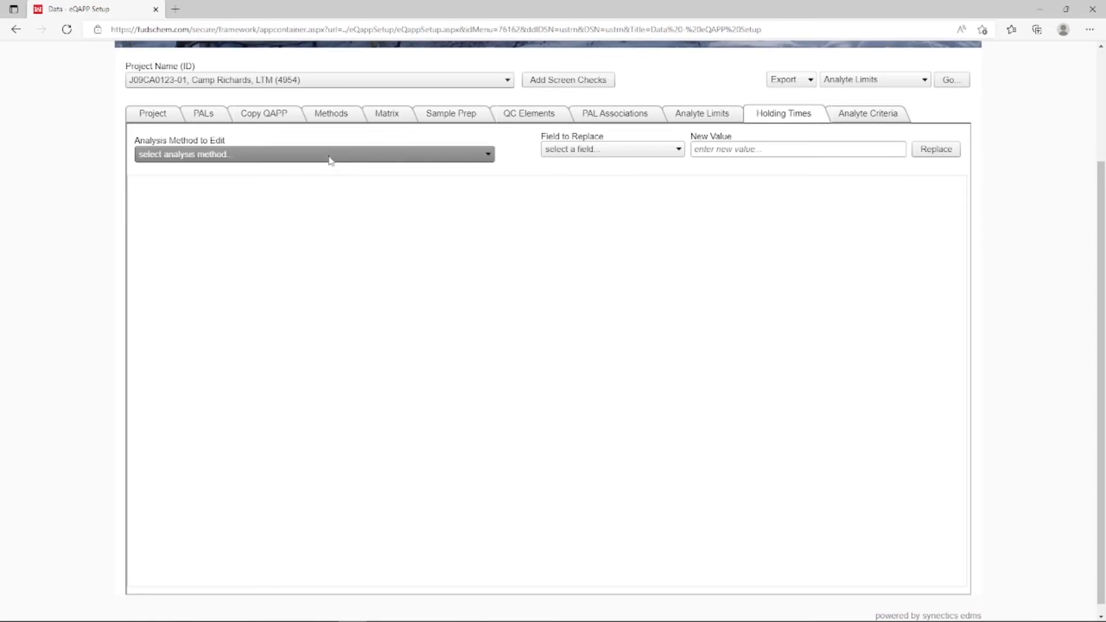
pyautogui.click(216, 228)
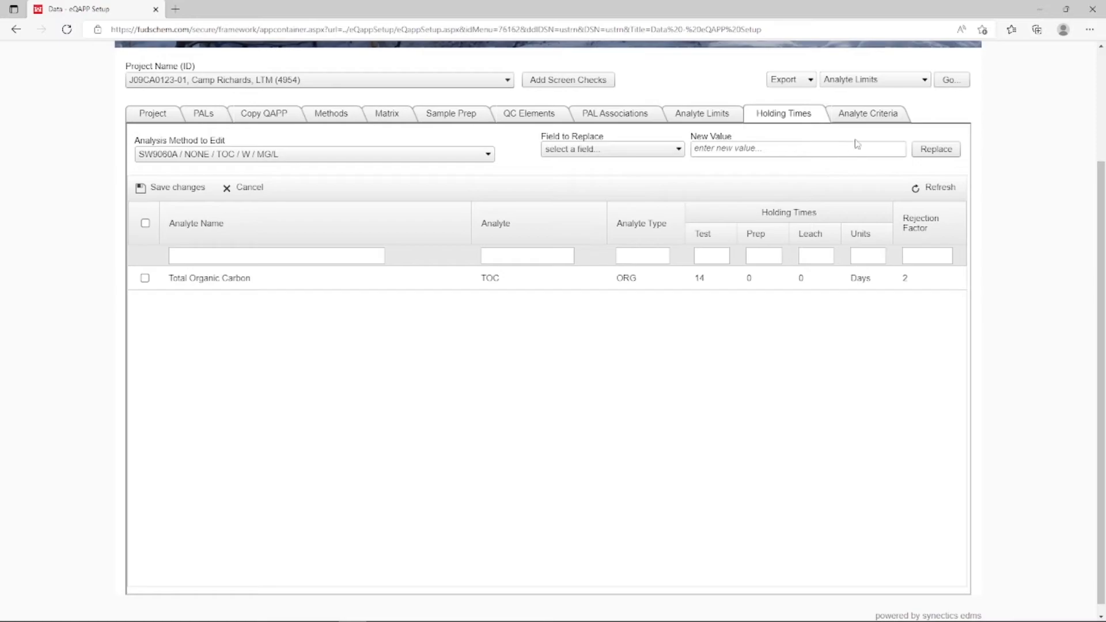
# In the SW9060A analyte criteria, set the FD element's upper control and upper reject limits to 50 and save.
pyautogui.click(869, 116)
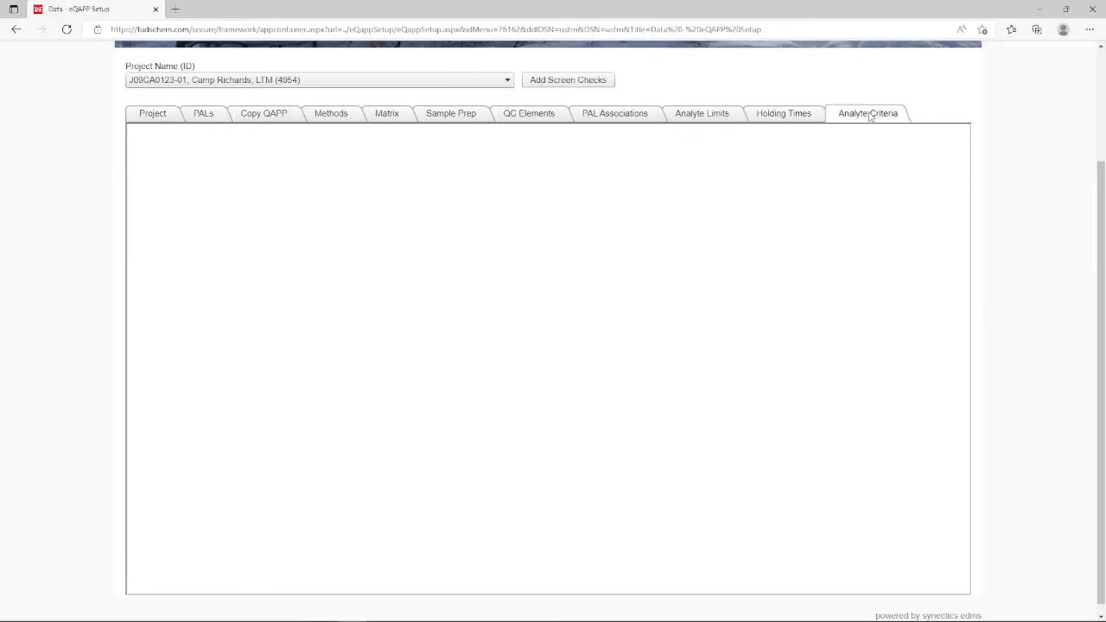
pyautogui.click(314, 155)
pyautogui.click(219, 216)
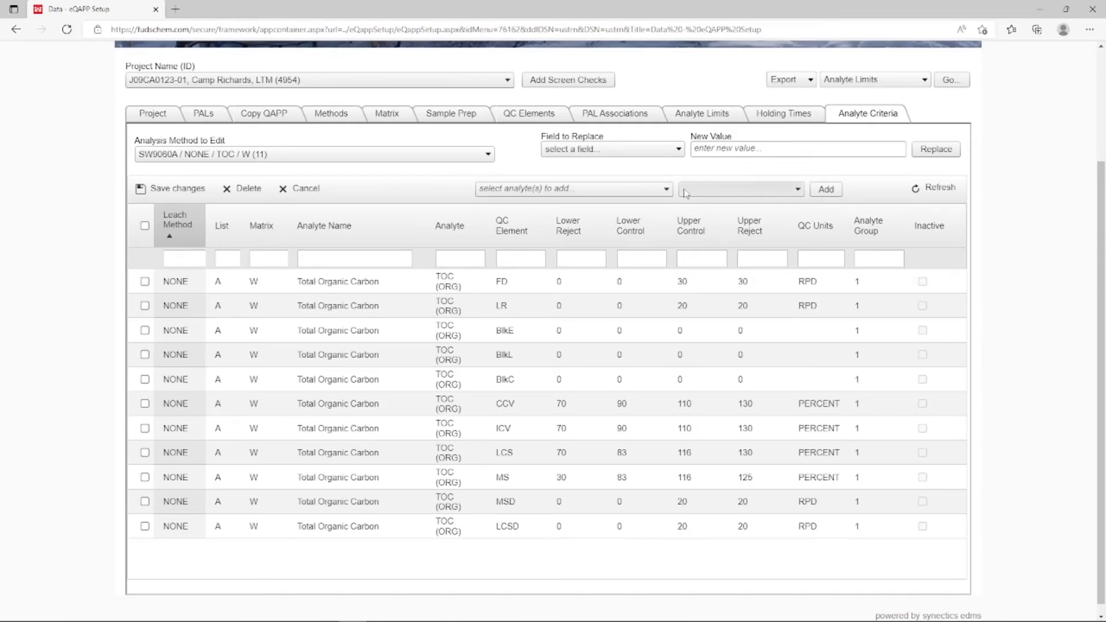
pyautogui.click(690, 283)
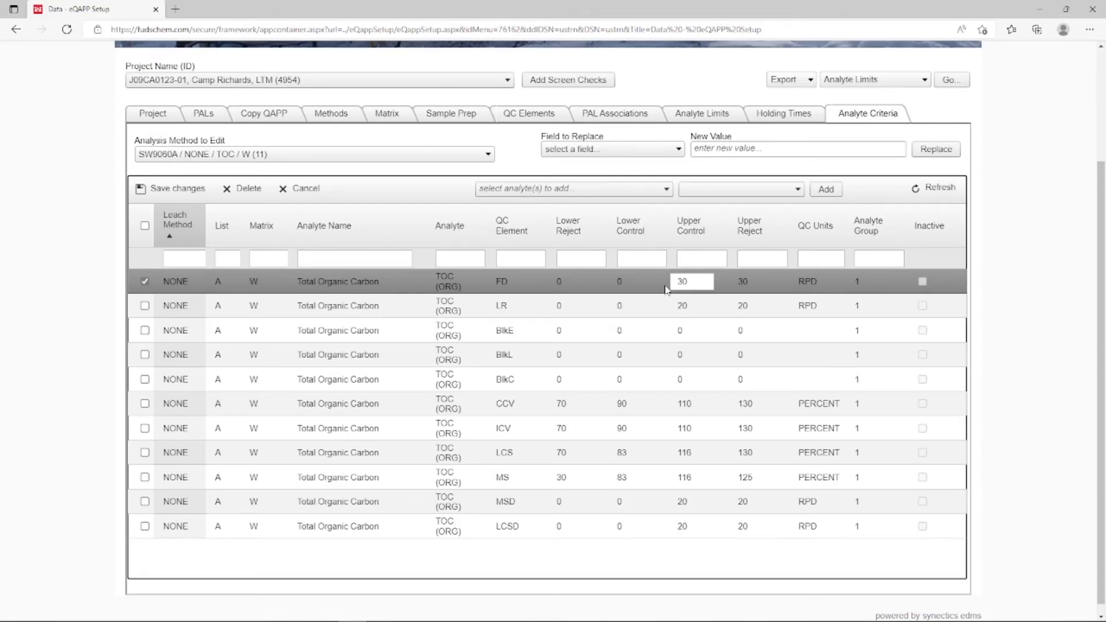
pyautogui.click(696, 282)
pyautogui.write('50')
pyautogui.click(744, 281)
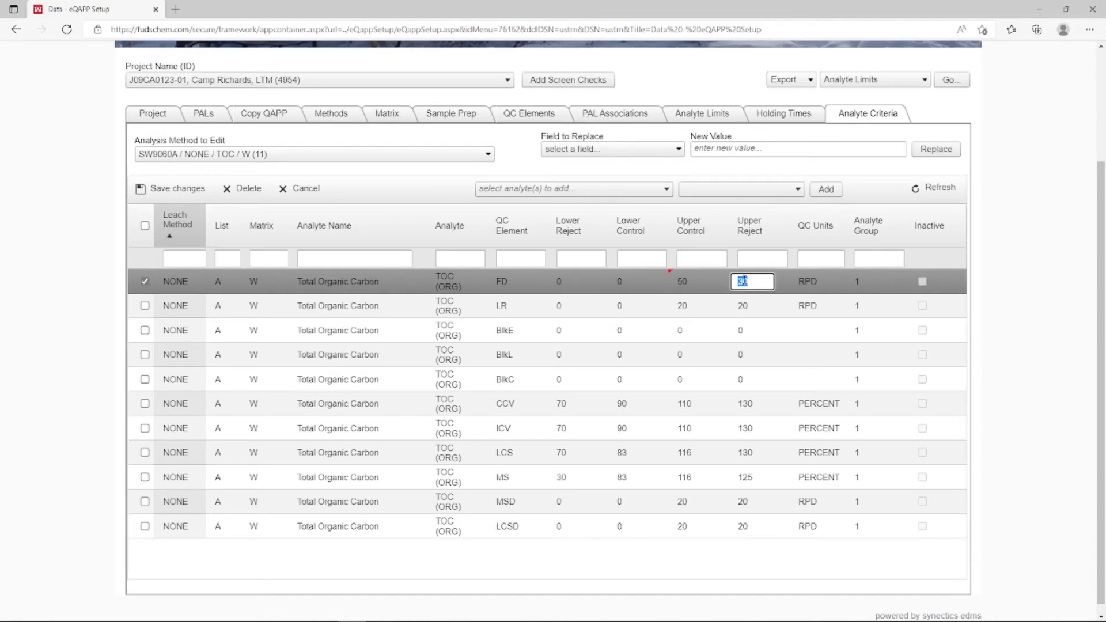
pyautogui.write('50')
pyautogui.click(759, 259)
pyautogui.click(177, 192)
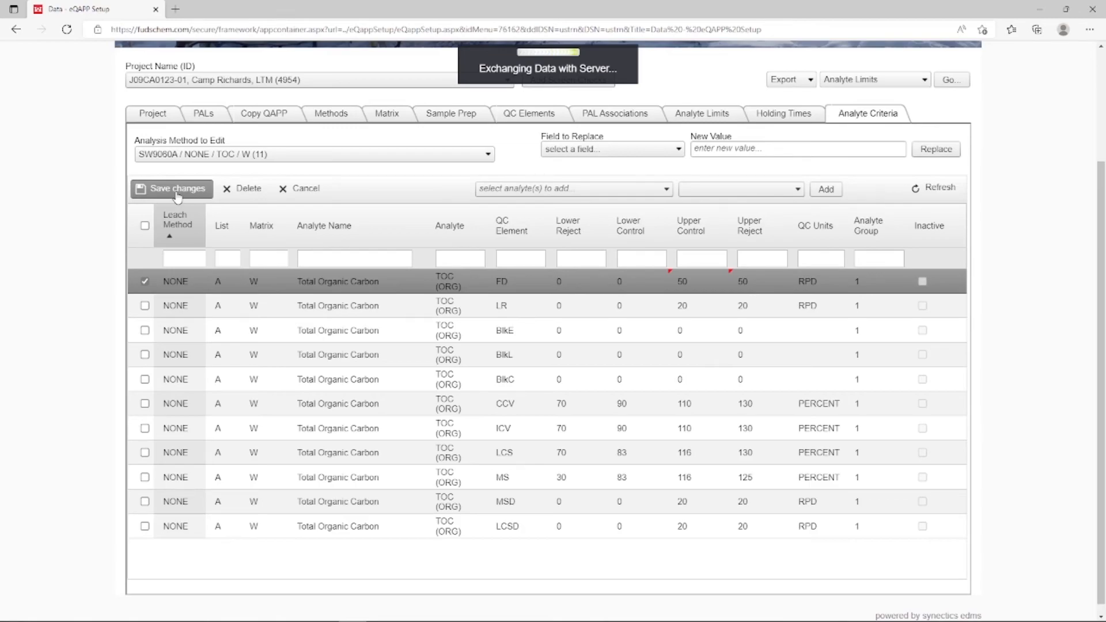
pyautogui.click(665, 91)
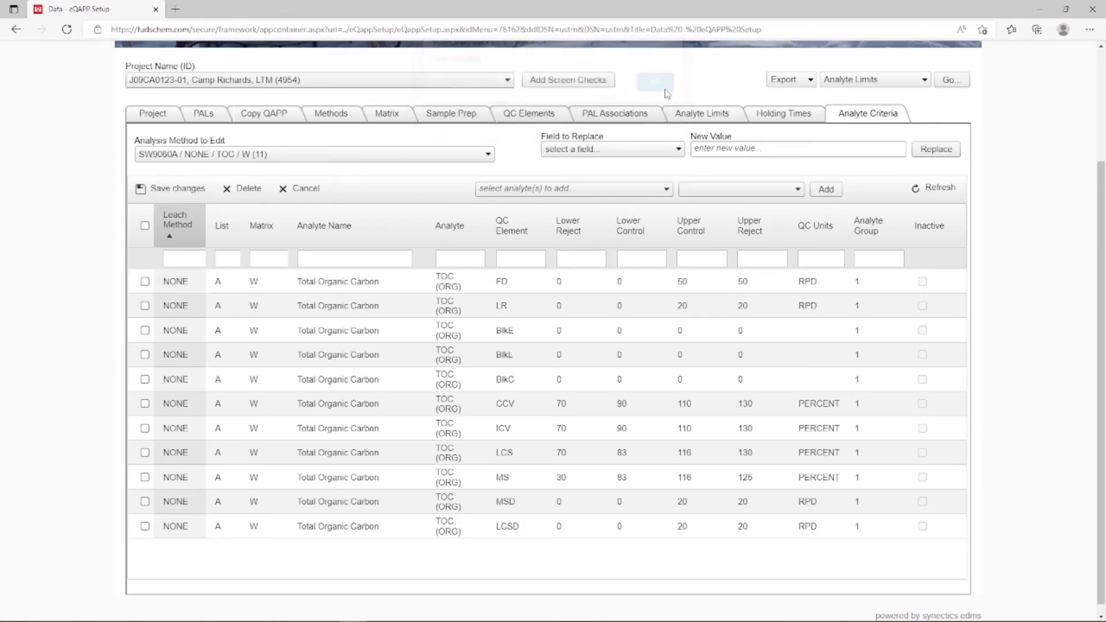